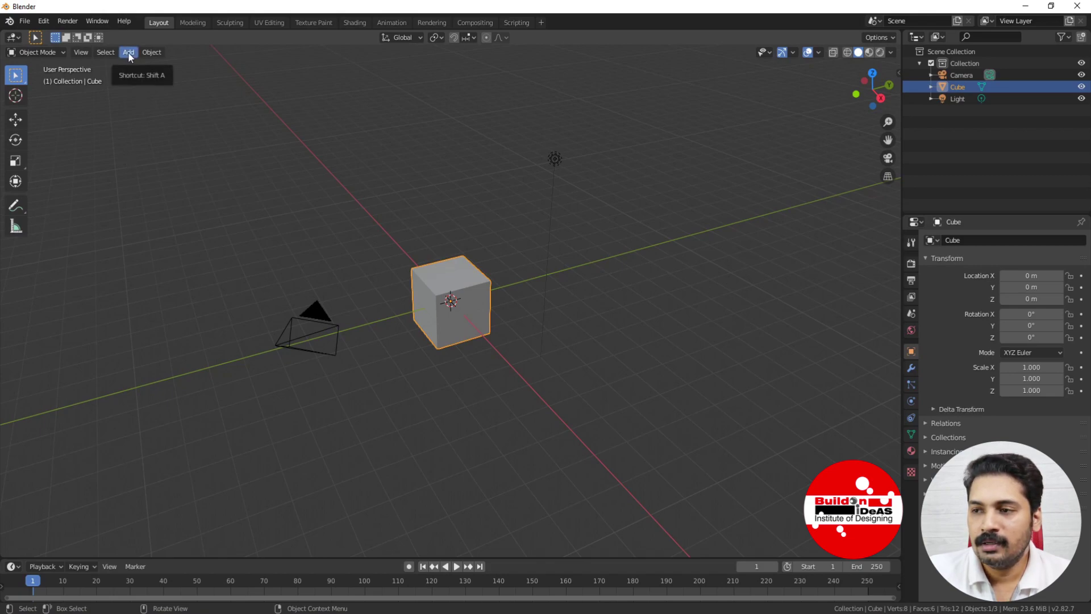
Select the light as the first object to remove
left_click(555, 159)
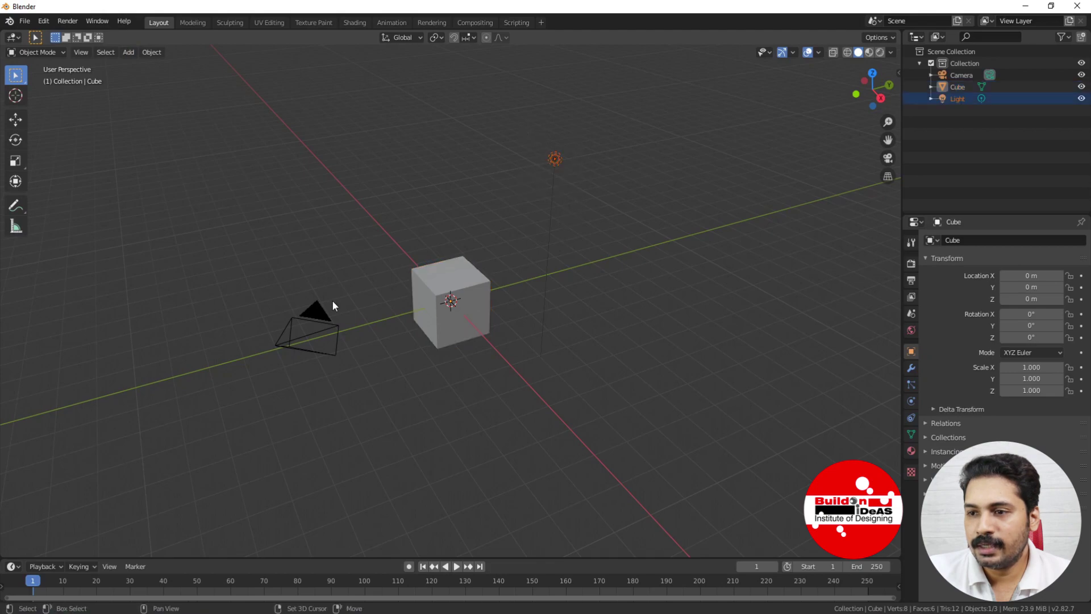
Delete the camera and light, then move the cube along Y to 11.155 m
left_click(318, 312, "shift")
key("Delete")
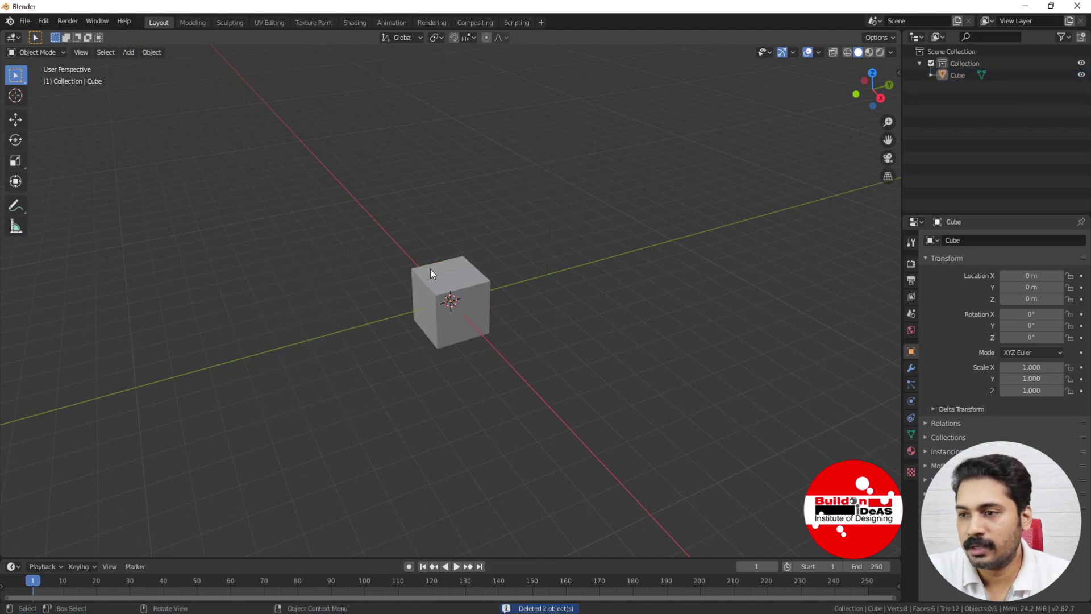
left_click(448, 333)
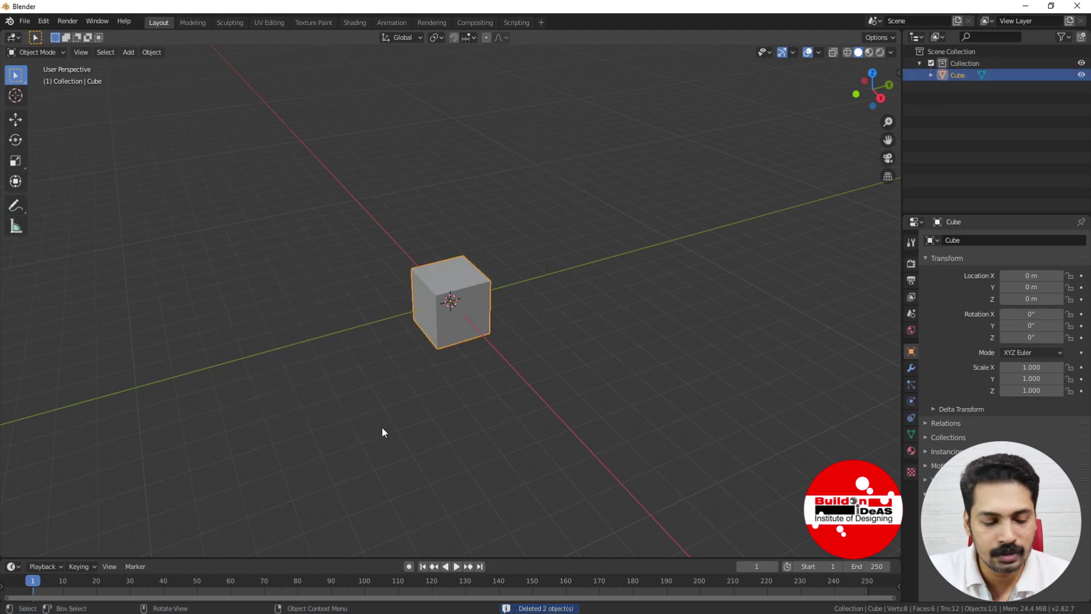
key("g")
key("y")
left_click(635, 386)
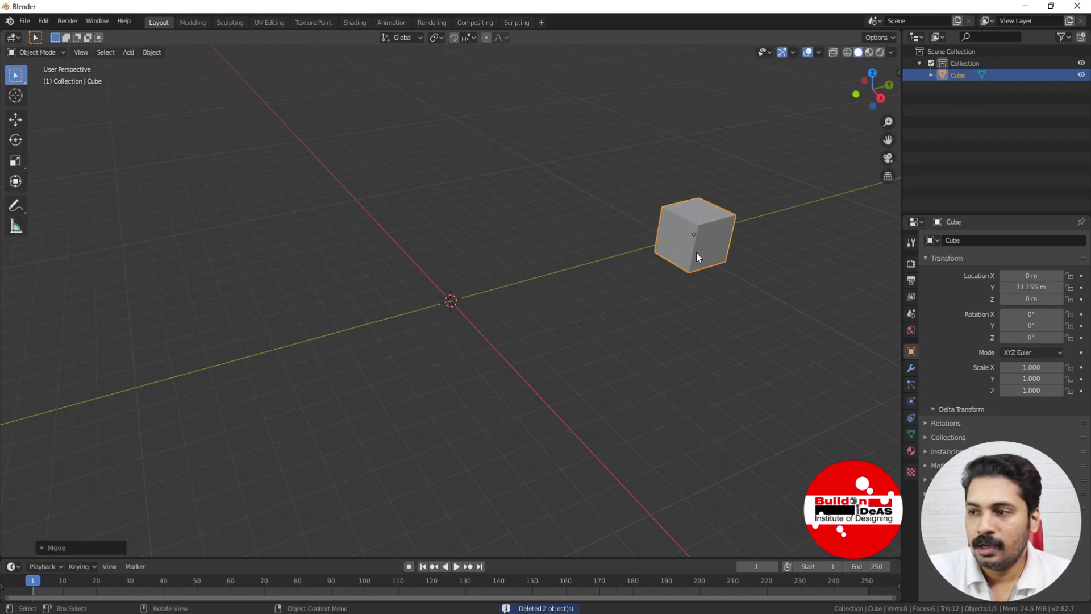
Orbit, pan and zoom the view to inspect the scene around the origin
middle_click_drag(624, 287, 524, 310)
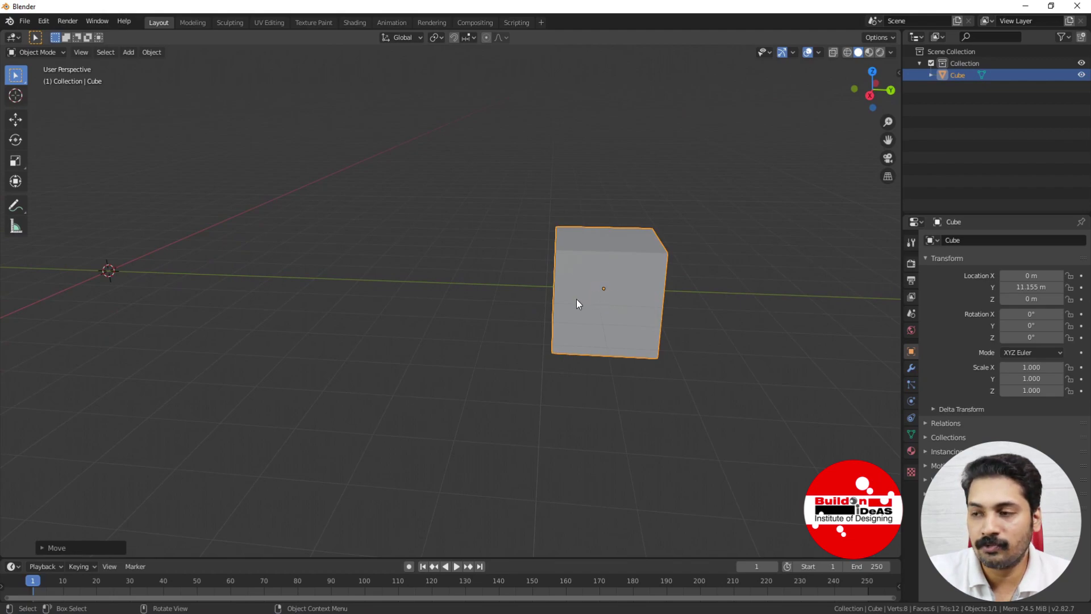
middle_click_drag(461, 313, 504, 336)
scroll(505, 336, "down", 4)
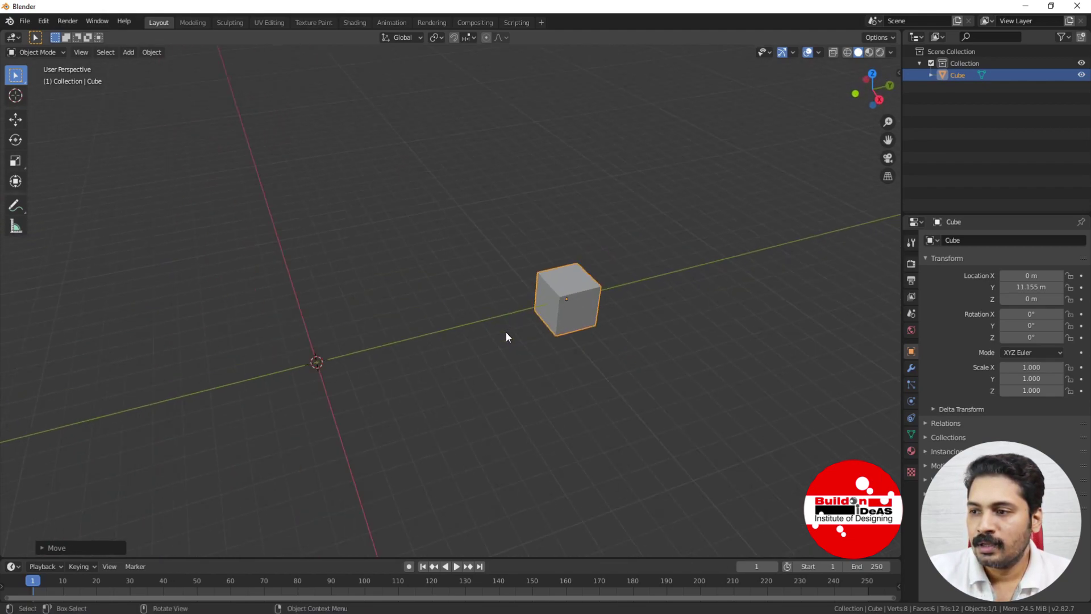
middle_click_drag(413, 361, 467, 338, "shift")
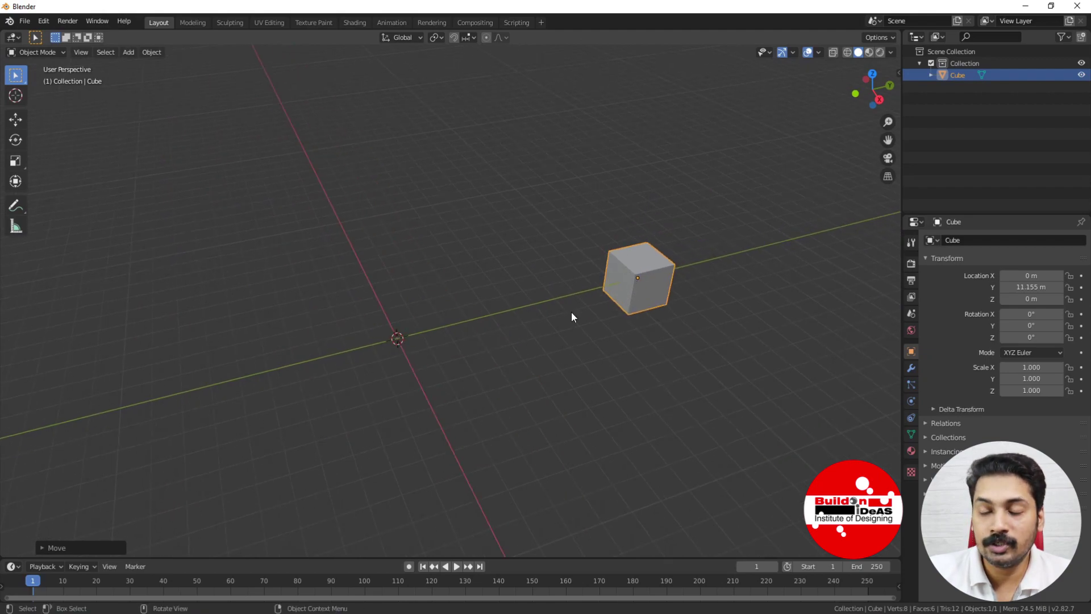
scroll(398, 370, "up", 2)
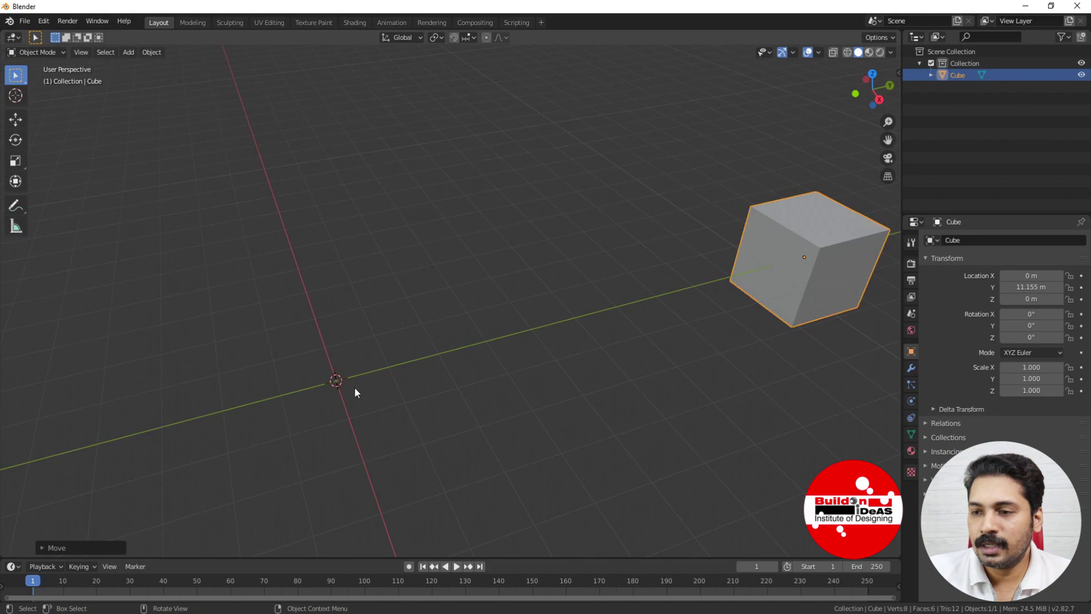
middle_click_drag(356, 390, 581, 258, "shift")
scroll(326, 285, "down", 2)
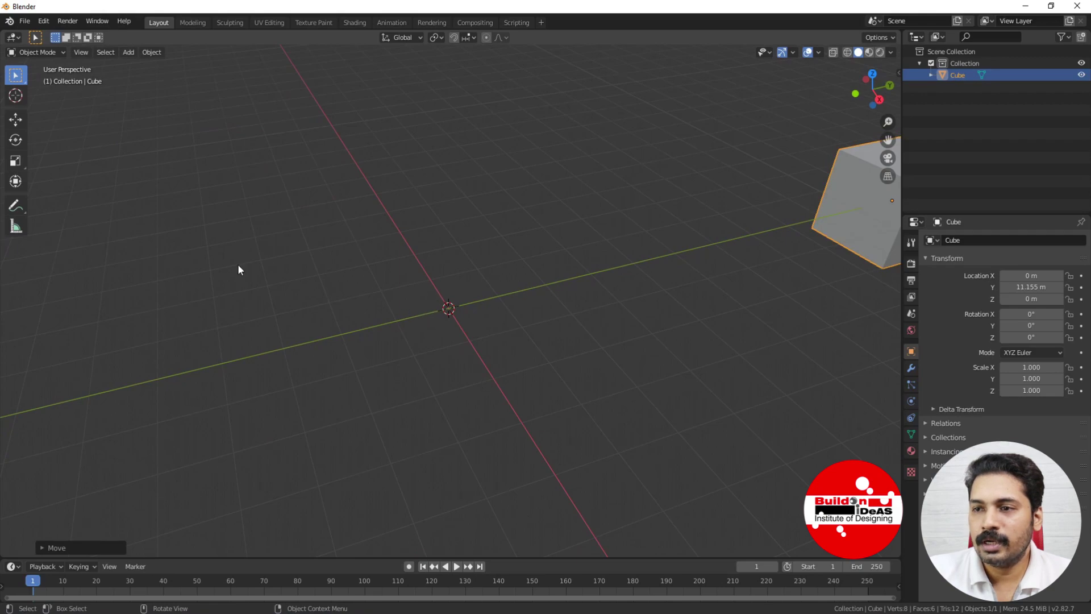
scroll(271, 351, "down", 4)
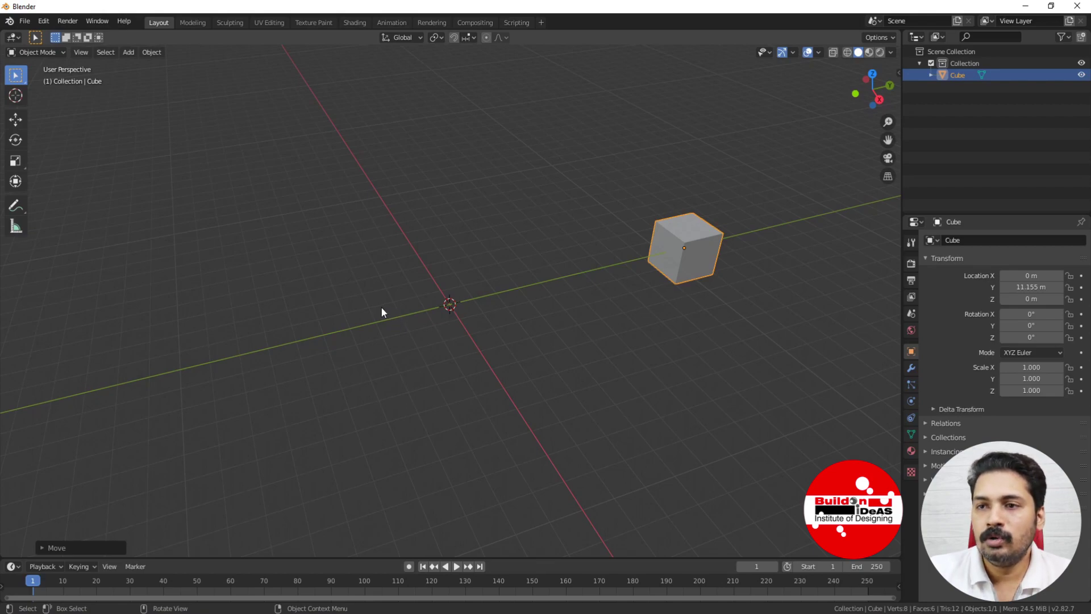
left_click(126, 53)
Add a second cube, Cube.001, and move it along Y to -10.053 m
mouse_move(142, 66)
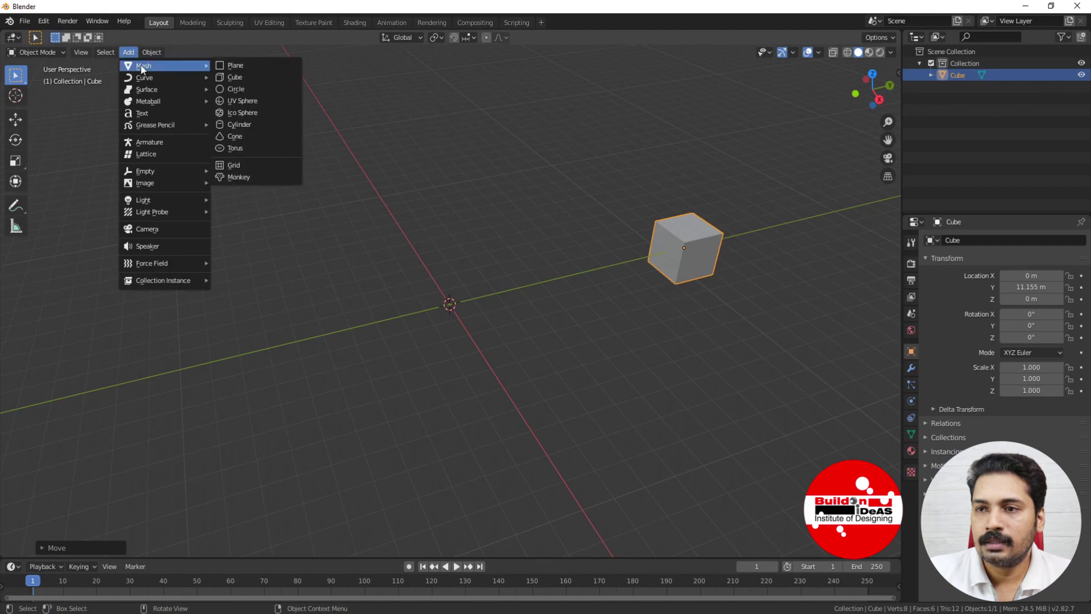
left_click(256, 77)
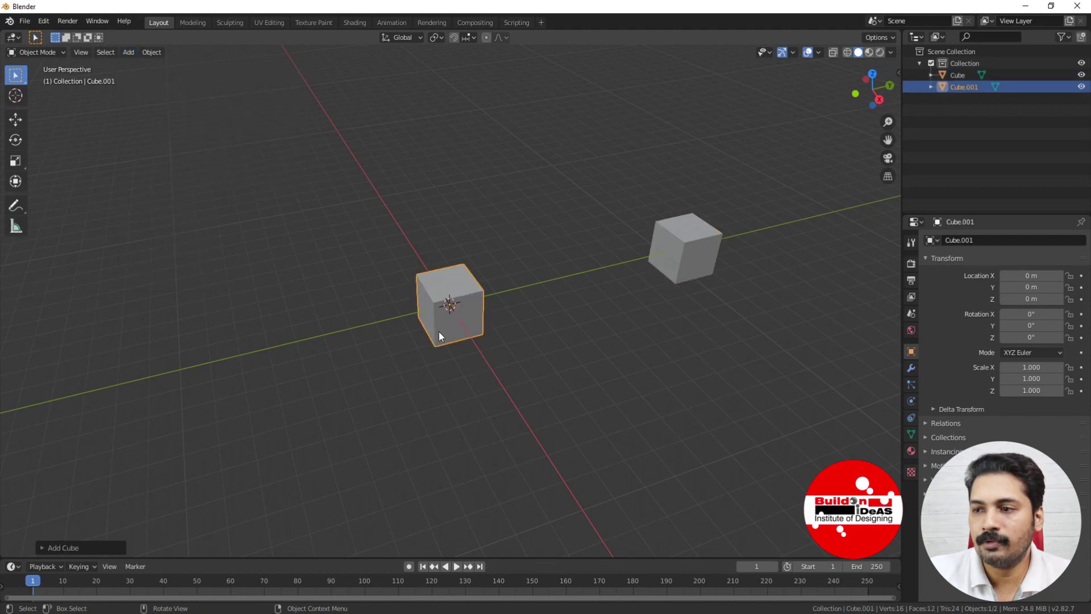
key("g")
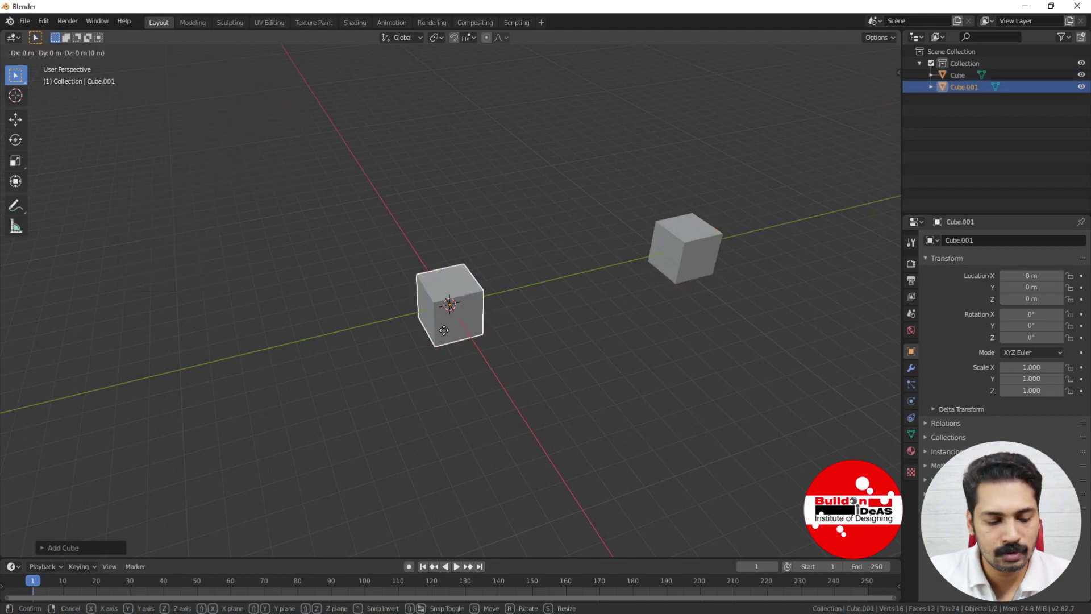
key("y")
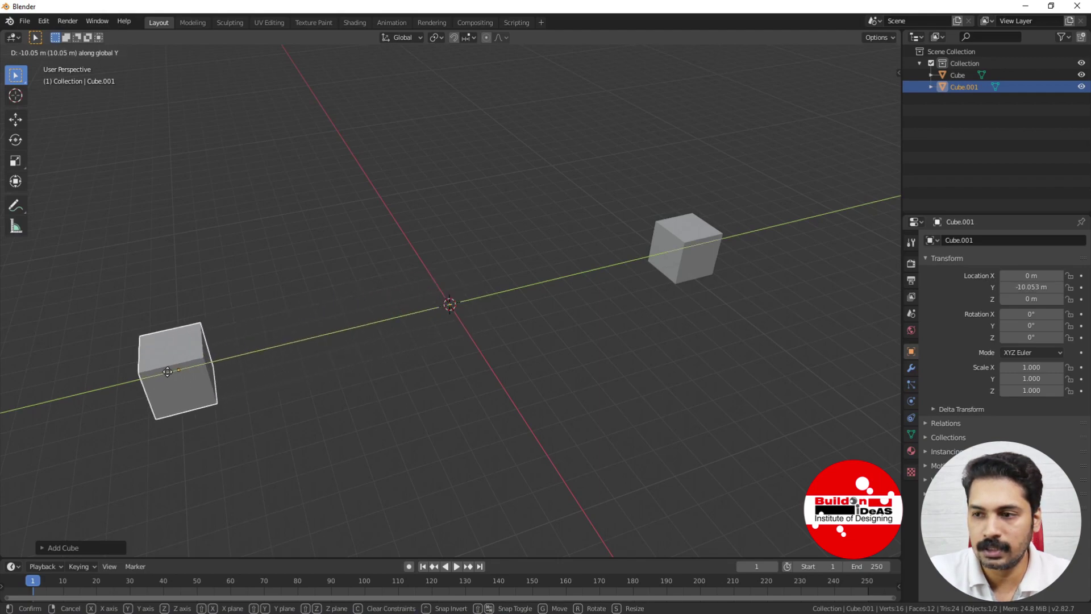
left_click(452, 418)
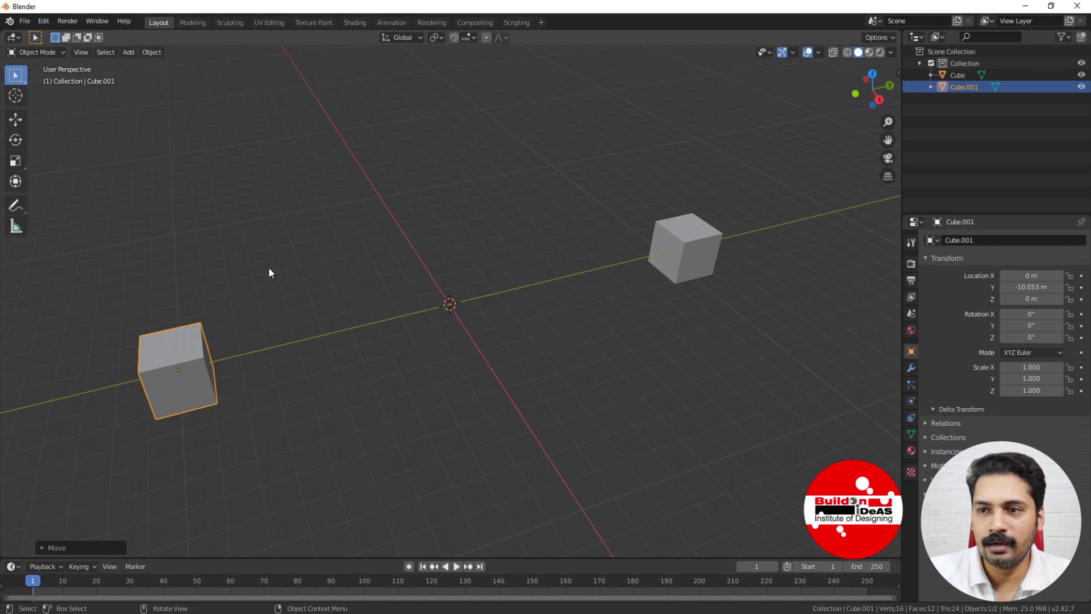
Add a cone and move it along X to 7.8456 m
key("shift+a")
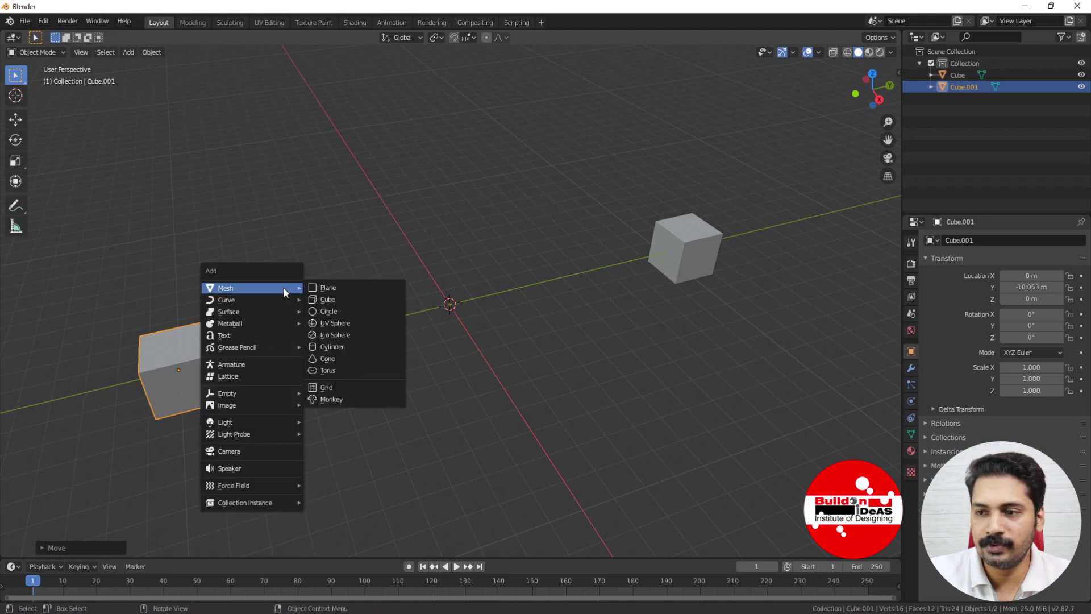
left_click(335, 359)
key("g")
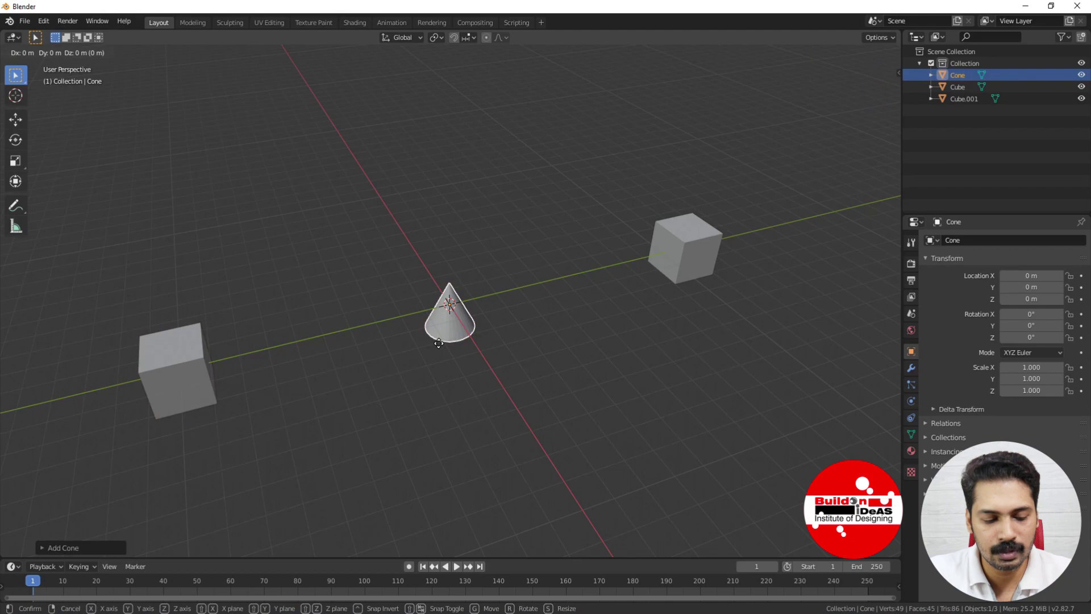
key("x")
left_click(519, 424)
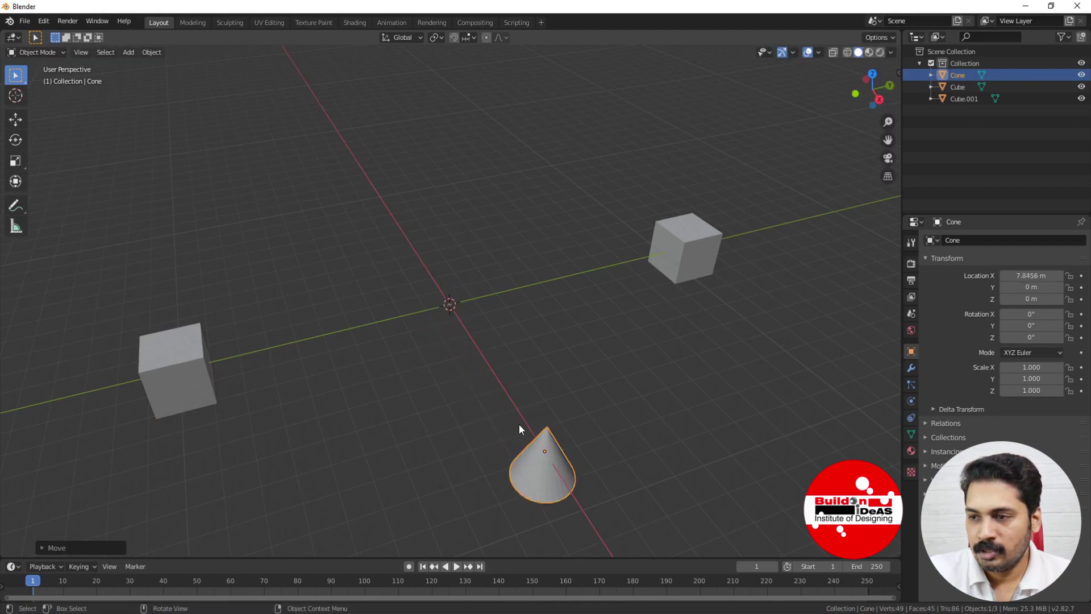
mouse_move(431, 423)
middle_mouse_down()
mouse_move(458, 393)
mouse_move(435, 404)
middle_mouse_up()
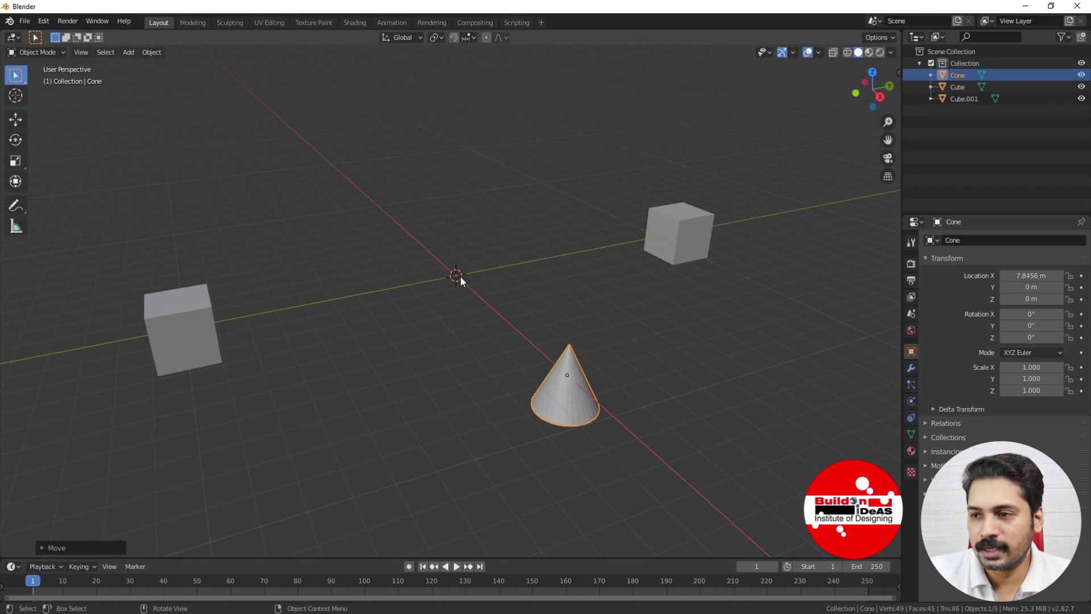
middle_click_drag(382, 324, 304, 265)
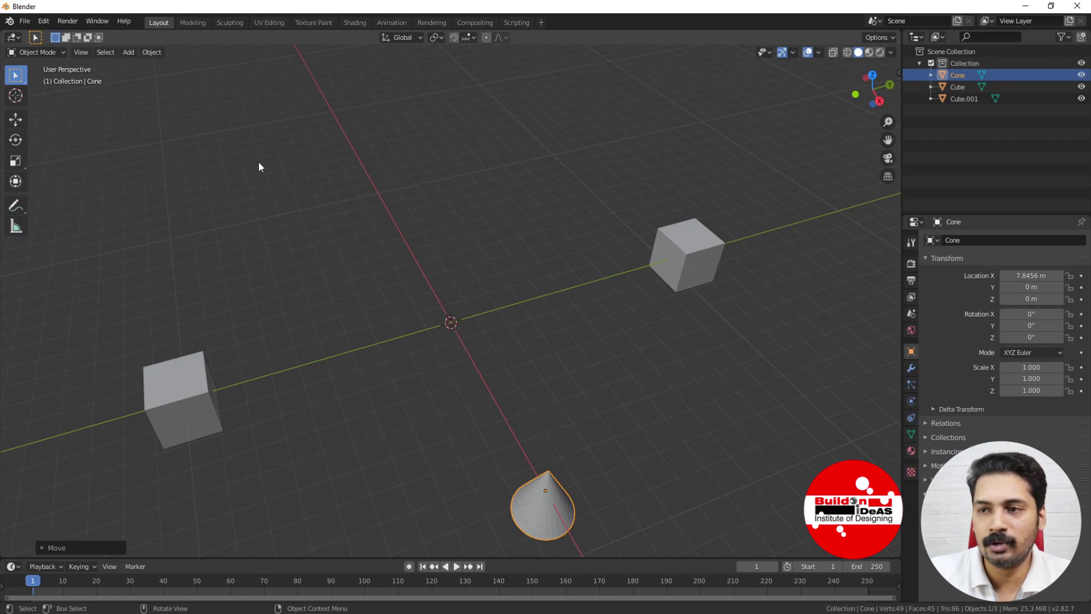
middle_click_drag(211, 189, 247, 192, "shift")
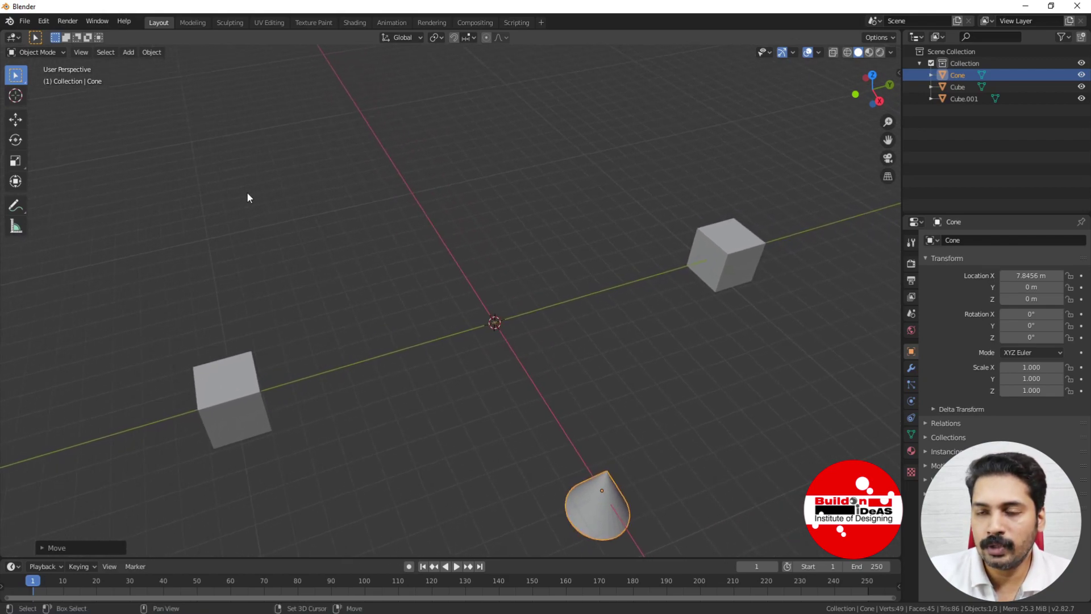
With the Cursor tool, place the 3D cursor on the left cube's top face
left_click(16, 98)
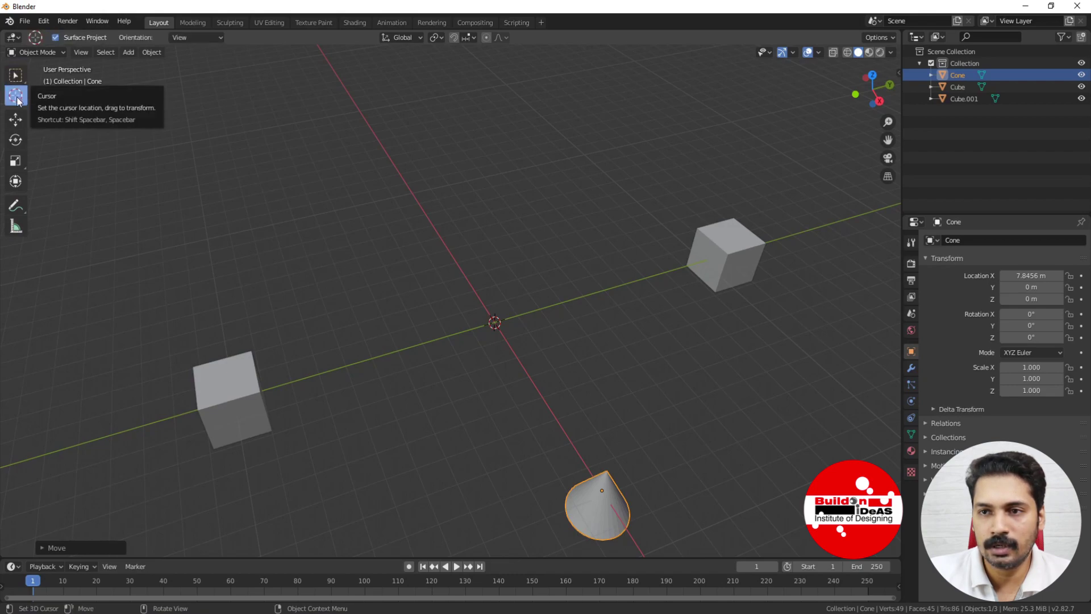
left_click(217, 115)
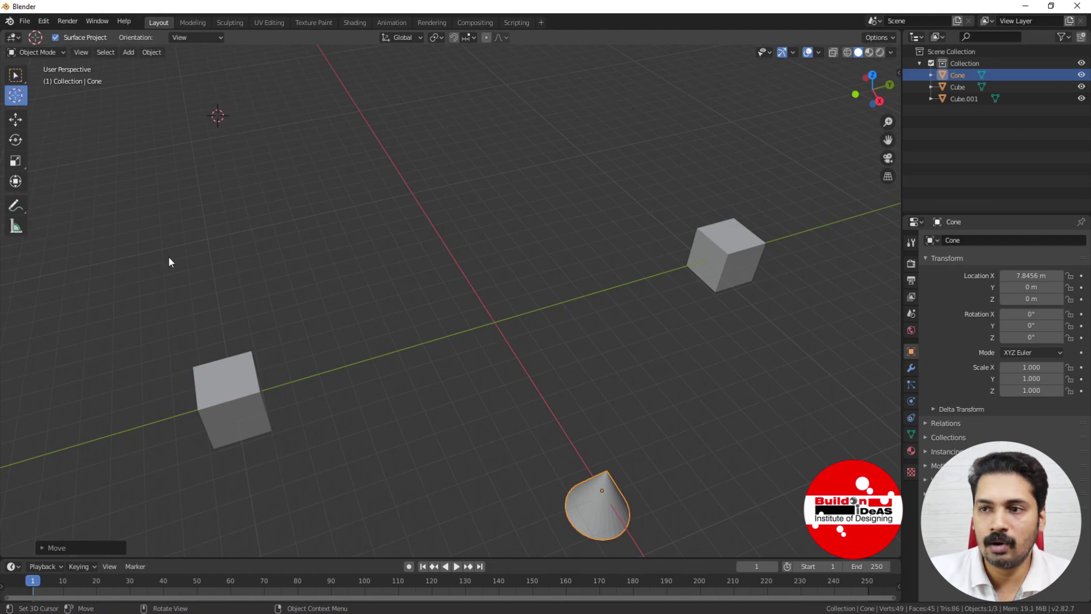
left_click(224, 377)
left_click(567, 208)
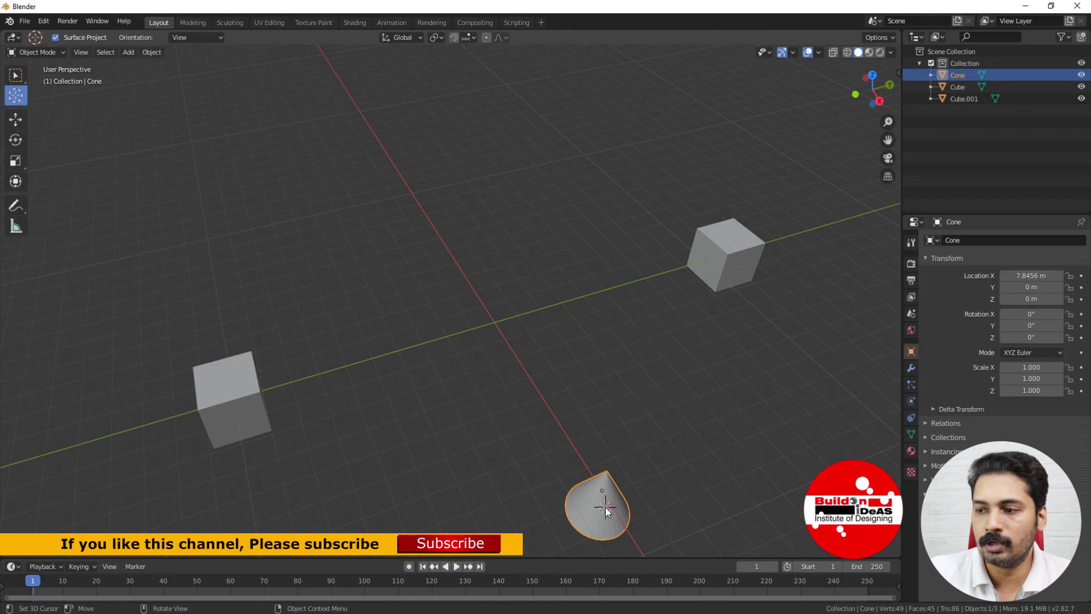
left_click(301, 217)
left_click(380, 464)
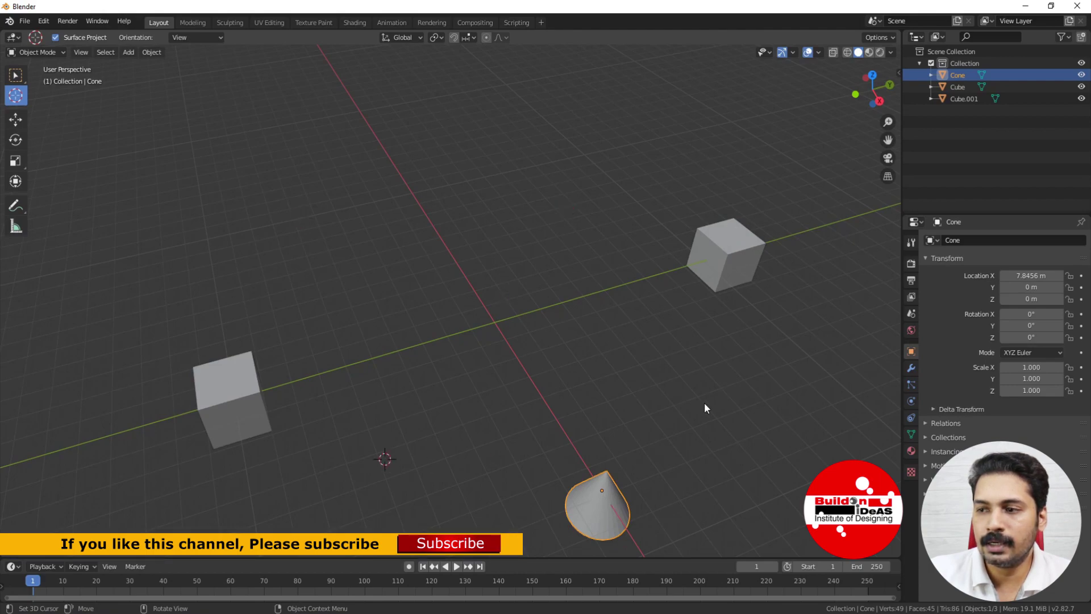
left_click(703, 396)
middle_click_drag(380, 251, 383, 247)
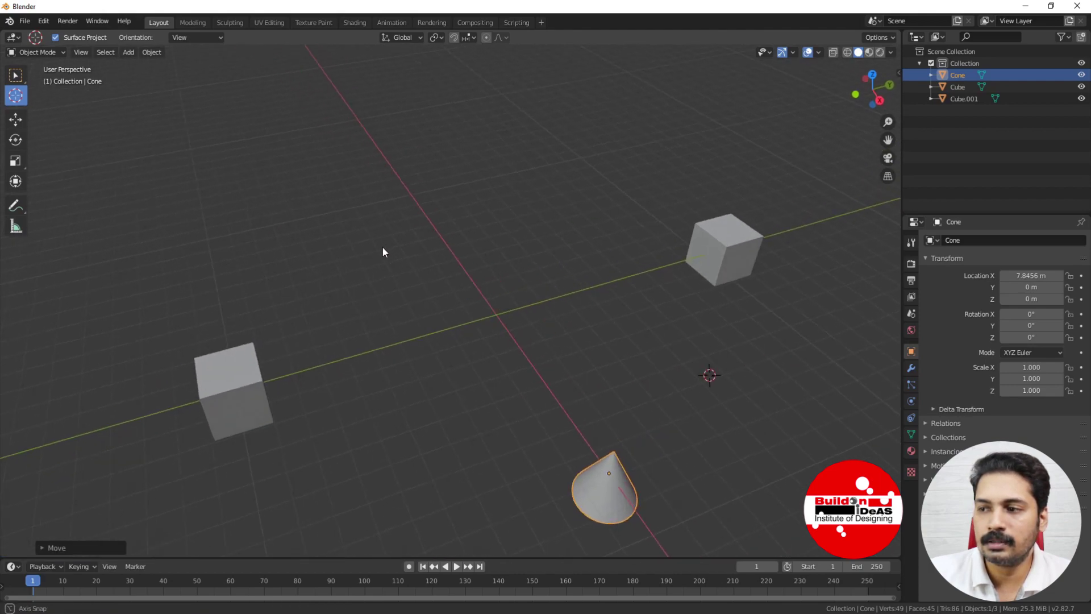
left_click(223, 374)
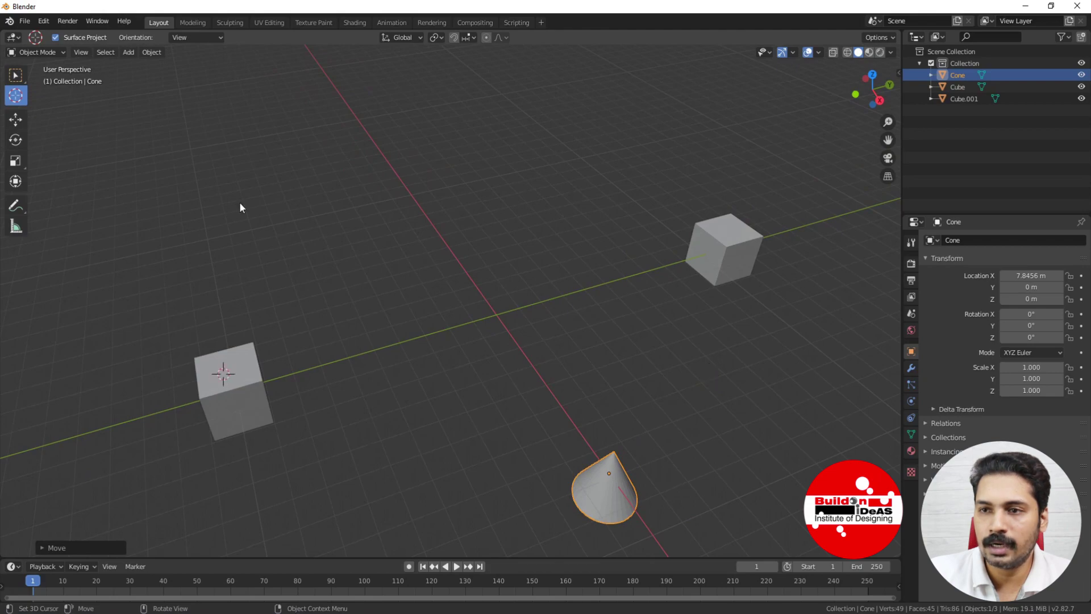
left_click(129, 53)
Add Cube.002 on the left cube's top, then place the 3D cursor in empty space above
mouse_move(137, 67)
left_click(245, 77)
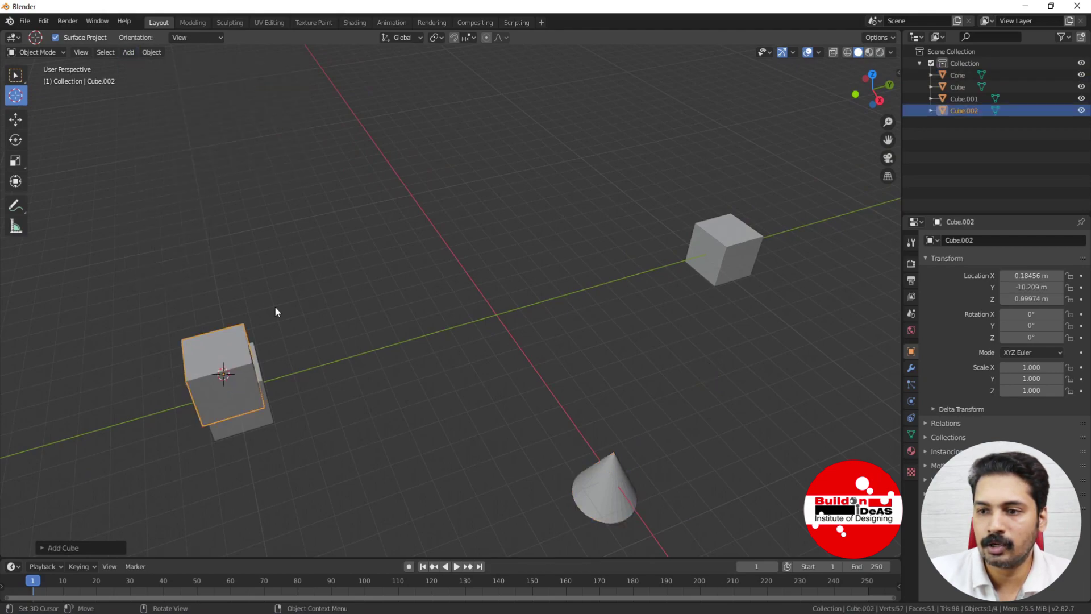
middle_click_drag(275, 312, 399, 295)
scroll(282, 267, "up", 4)
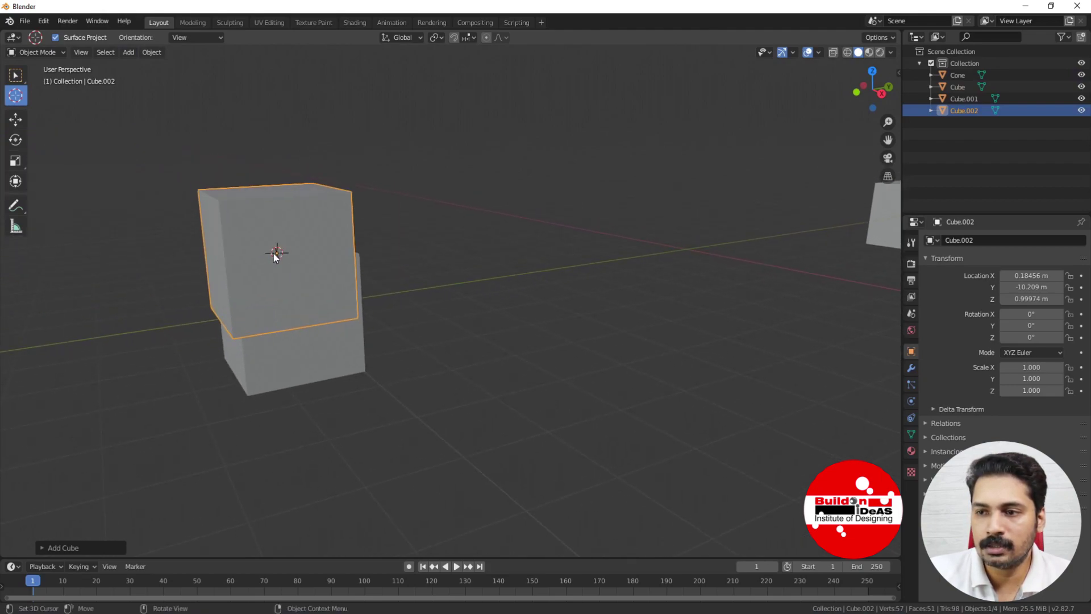
middle_click_drag(274, 255, 132, 268)
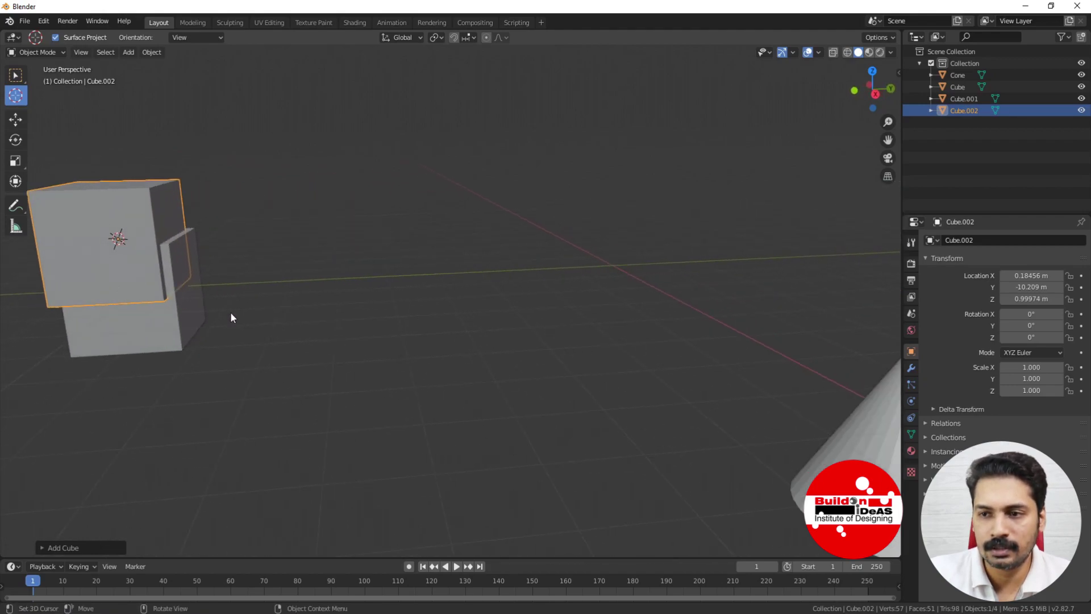
scroll(308, 310, "down", 2)
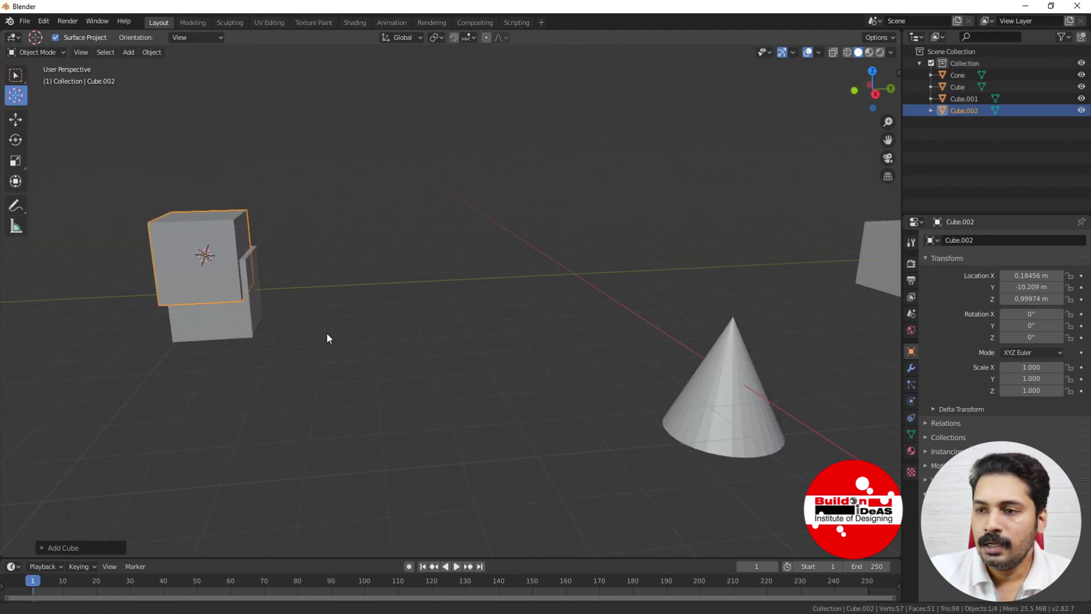
mouse_move(326, 332)
middle_mouse_down()
mouse_move(321, 371)
mouse_move(327, 341)
middle_mouse_up()
left_click(334, 201)
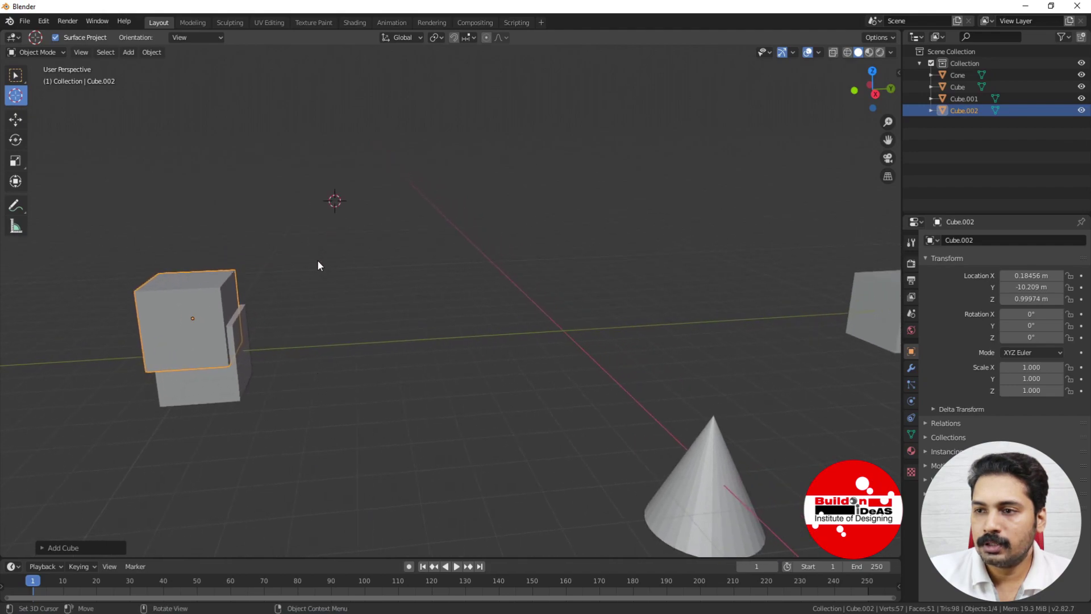
left_click(128, 52)
Add a cylinder at the 3D cursor above the scene
mouse_move(136, 69)
left_click(254, 116)
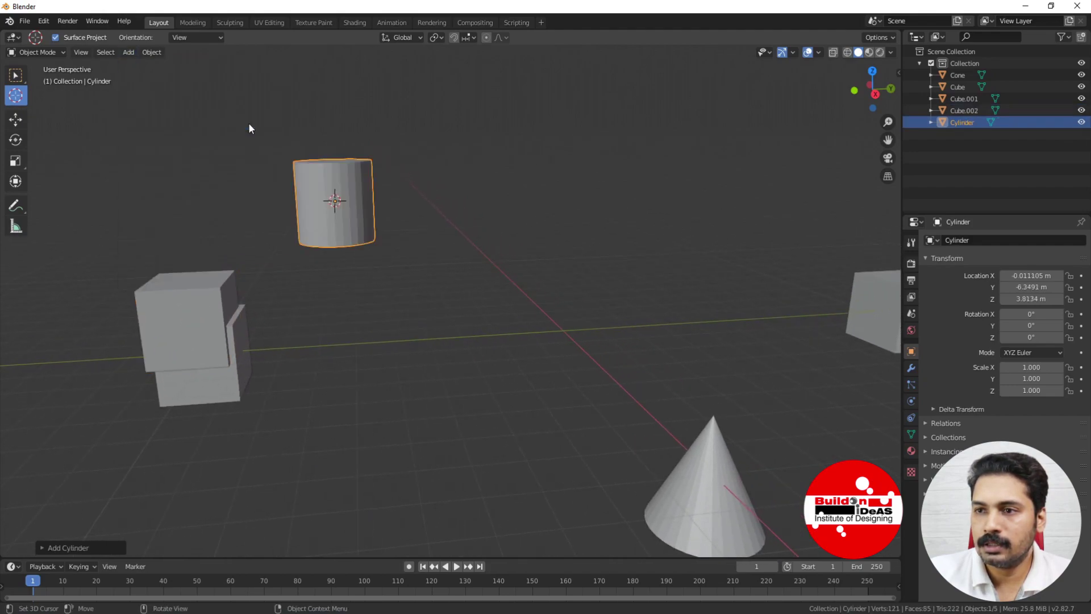
middle_click_drag(340, 249, 373, 272)
scroll(409, 274, "up", 5)
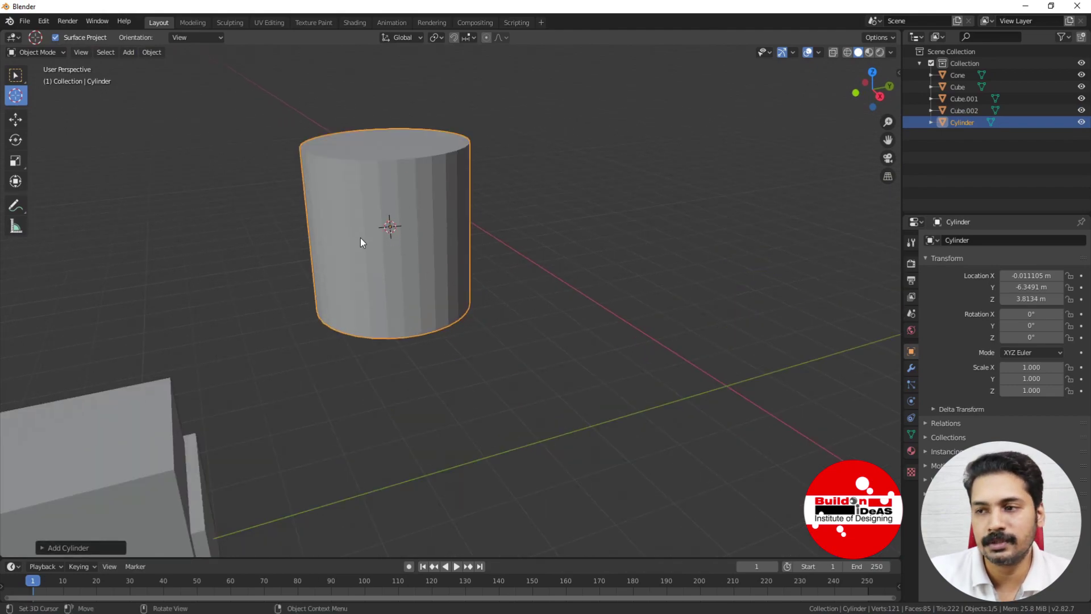
scroll(364, 244, "down", 5)
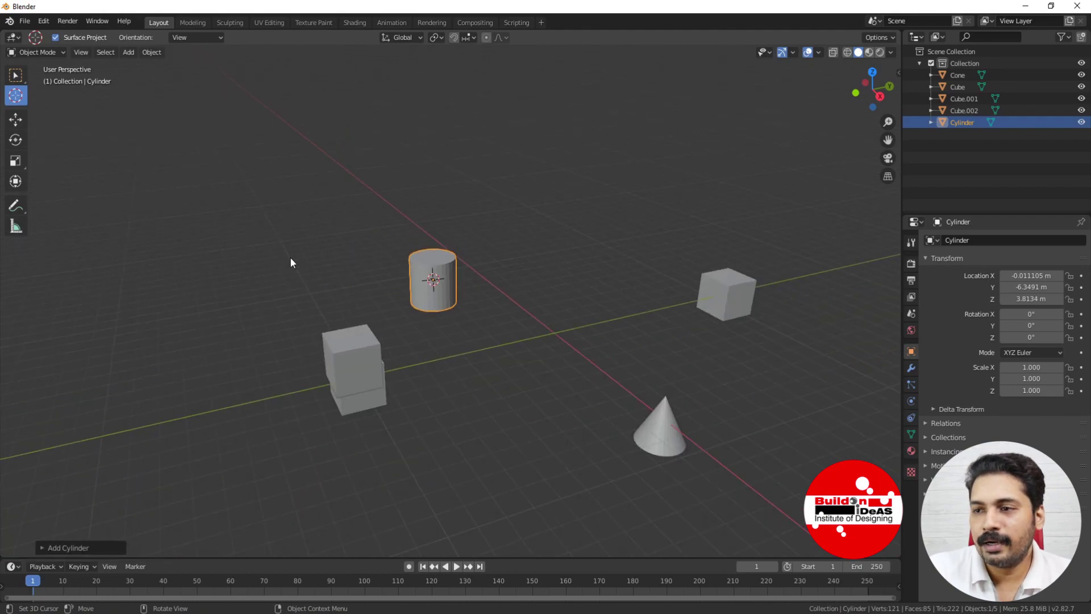
Add a cone, Cone.001, at the same spot inside the cylinder
key("shift+a")
mouse_move(259, 235)
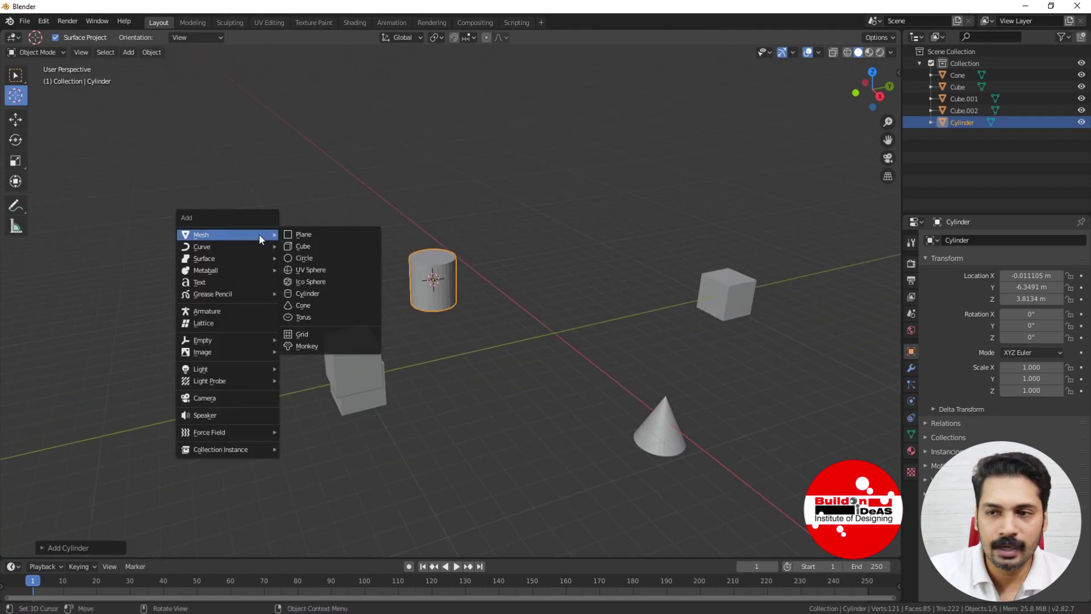
left_click(315, 304)
middle_click_drag(437, 302, 384, 291)
scroll(446, 386, "up", 3)
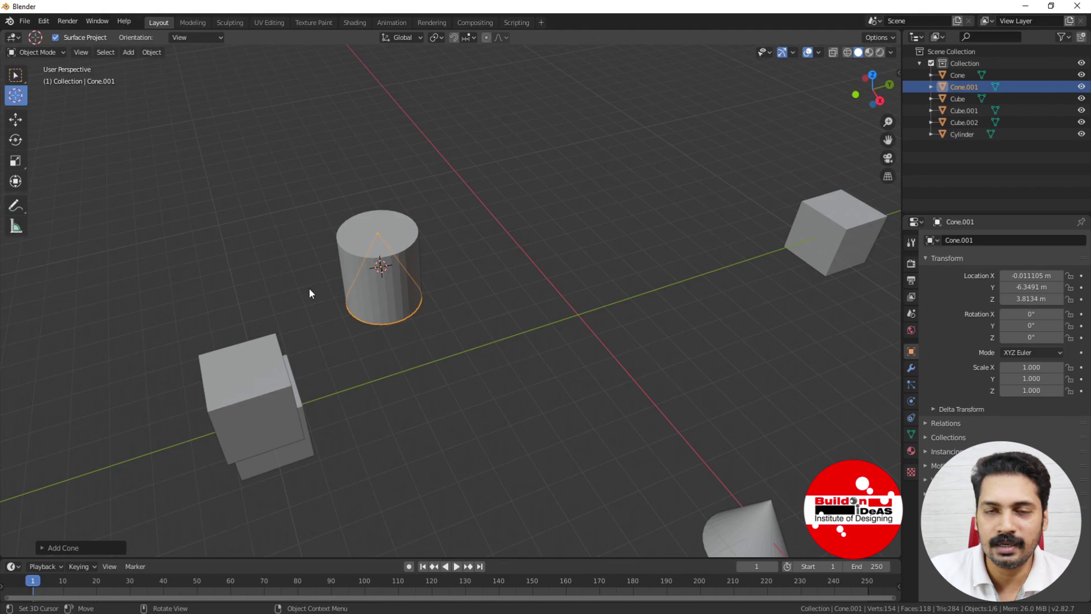
scroll(310, 288, "down", 3)
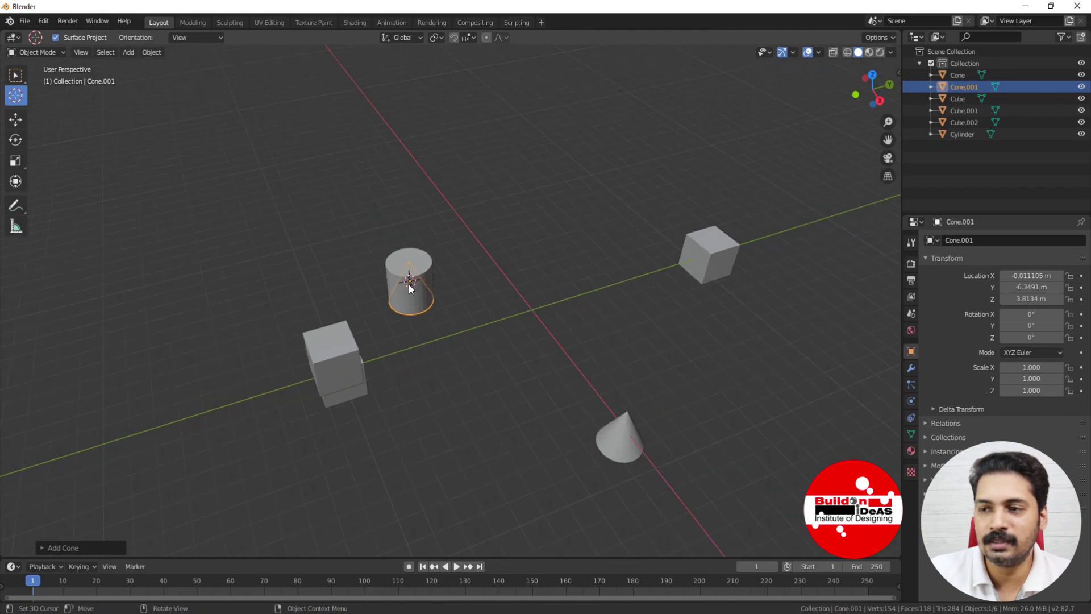
Move the 3D cursor across the tall cube, the far cube, then onto the original cone
middle_click_drag(390, 311, 326, 224)
left_click(326, 223)
scroll(318, 228, "up", 2)
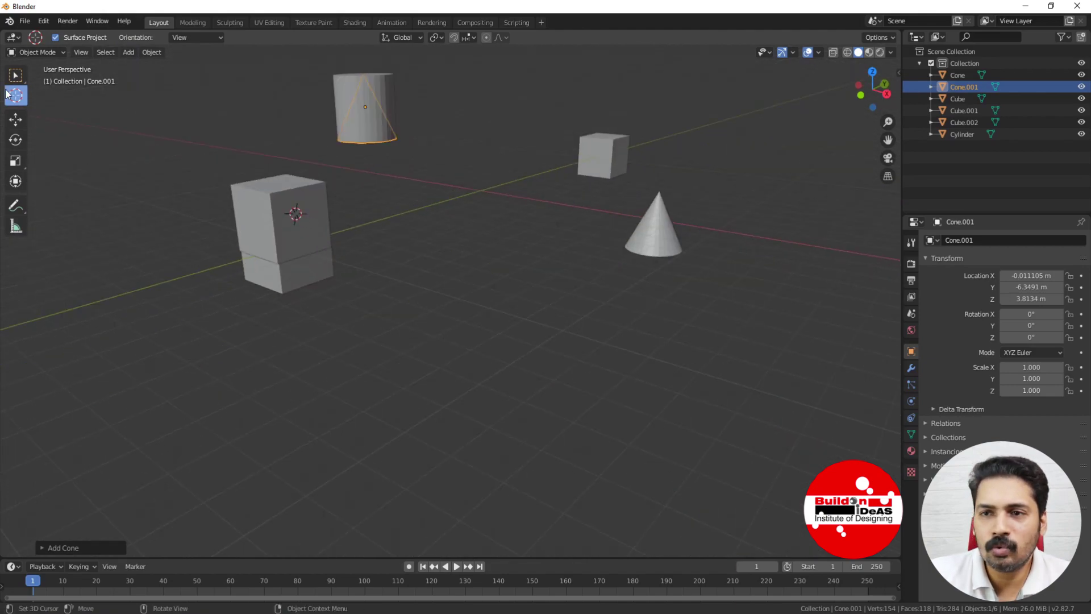
middle_click_drag(413, 297, 374, 316)
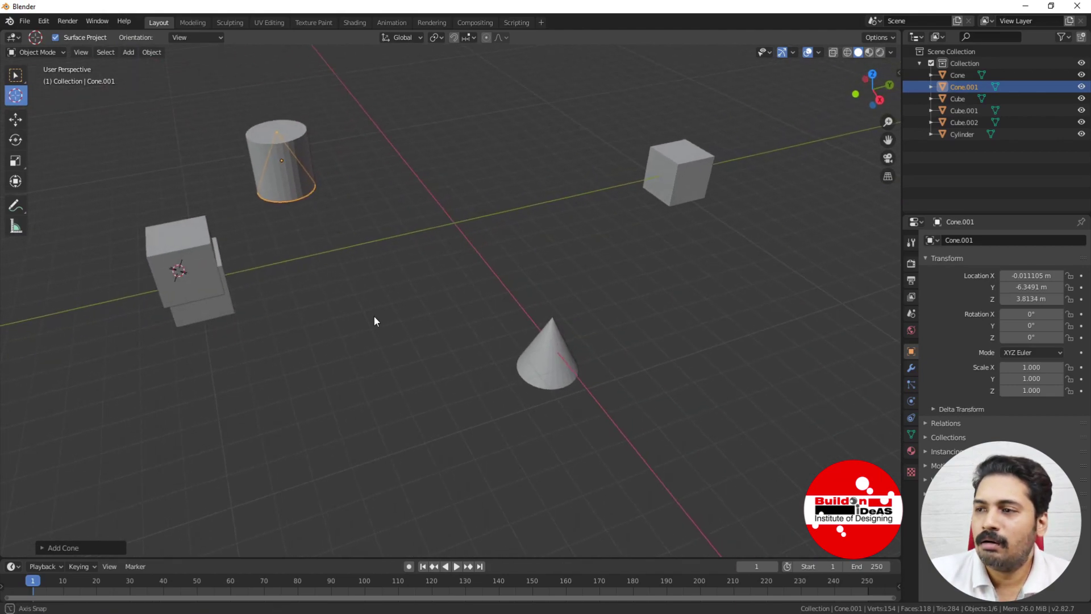
left_click(672, 181)
left_click(555, 348)
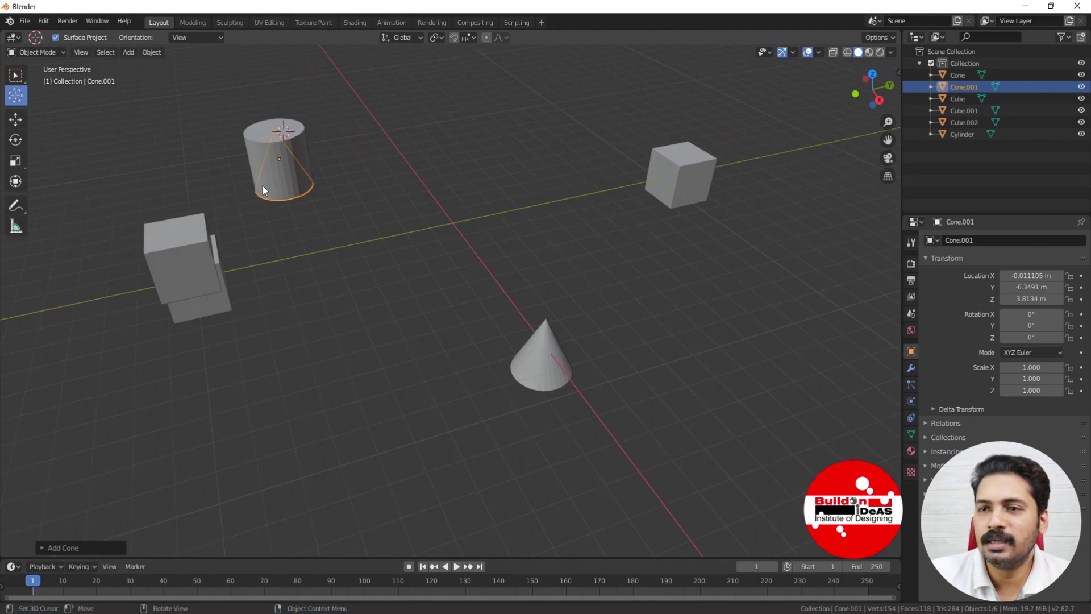
Switch to Select Box and reposition the 3D cursor onto the ground right of the cone
left_click(15, 75)
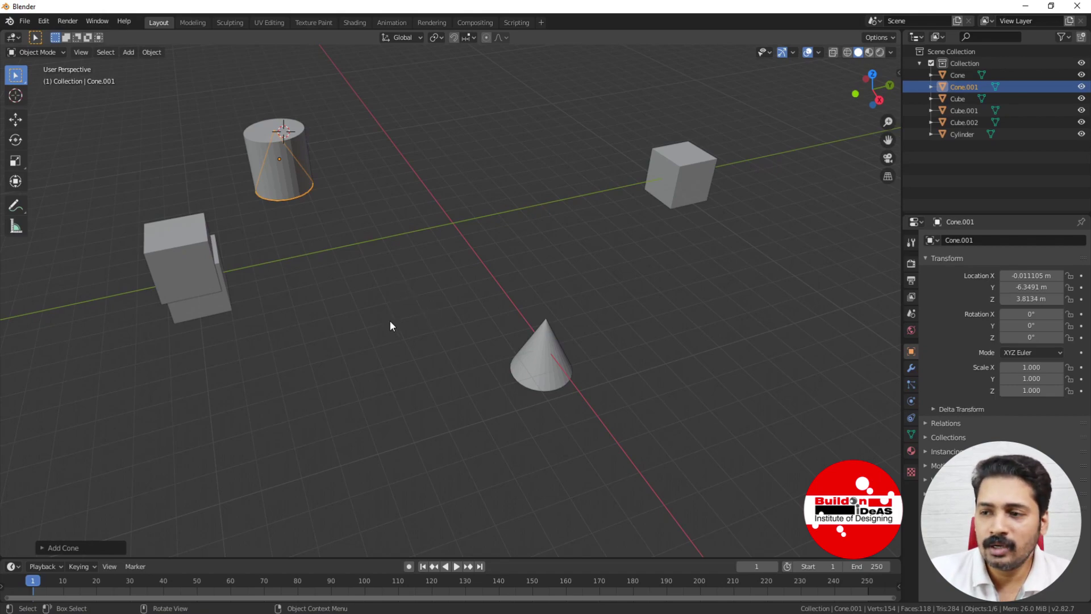
right_click(361, 420, "shift")
right_click(742, 291, "shift")
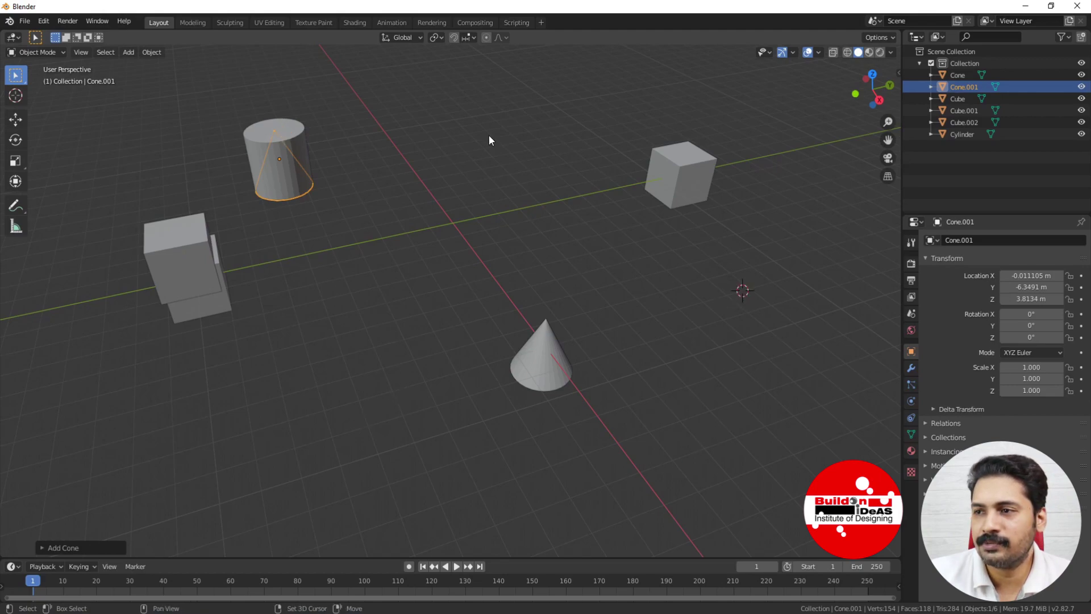
right_click(465, 108, "shift")
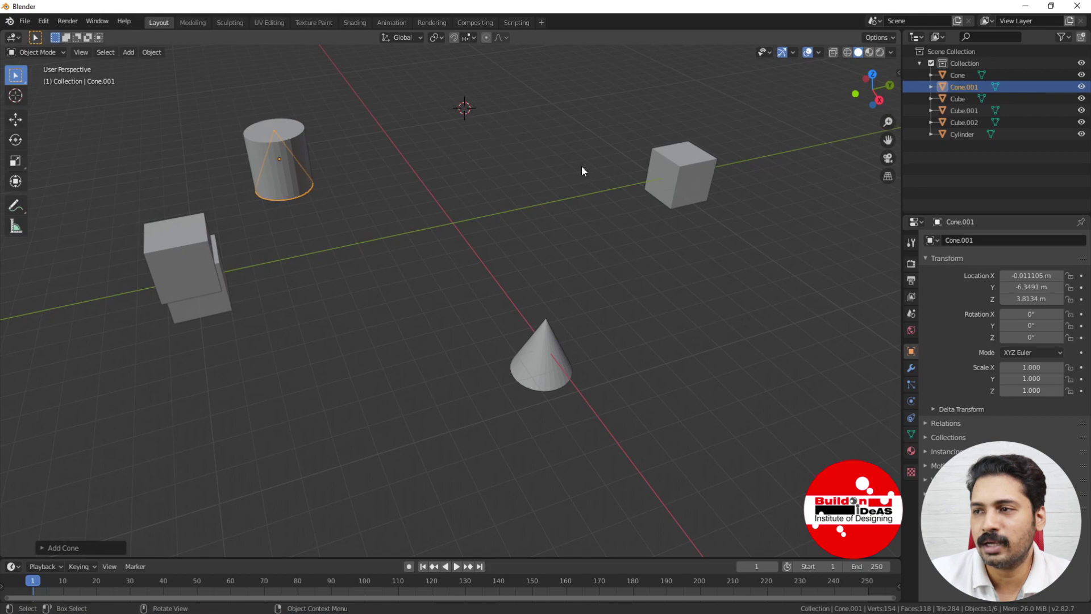
right_click(731, 411, "shift")
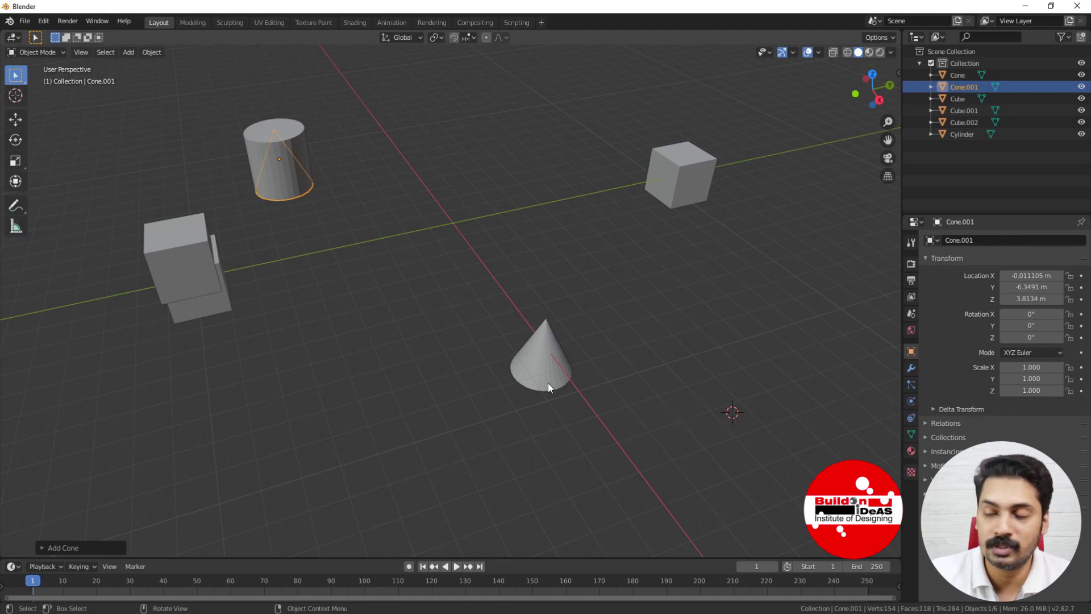
scroll(407, 389, "down", 2)
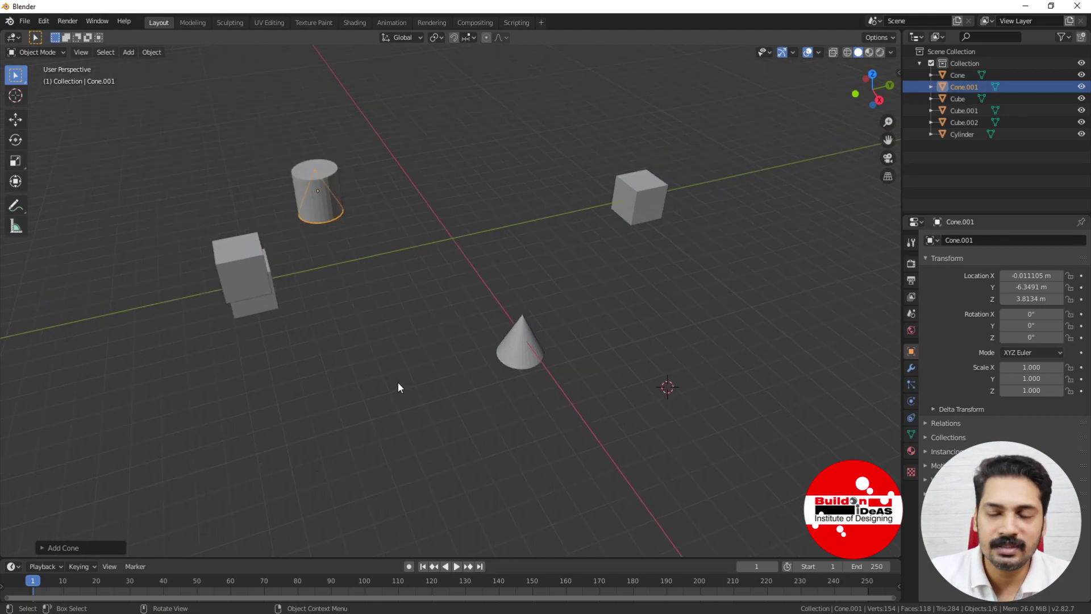
mouse_move(398, 388)
middle_mouse_down()
mouse_move(438, 389)
mouse_move(415, 387)
middle_mouse_up()
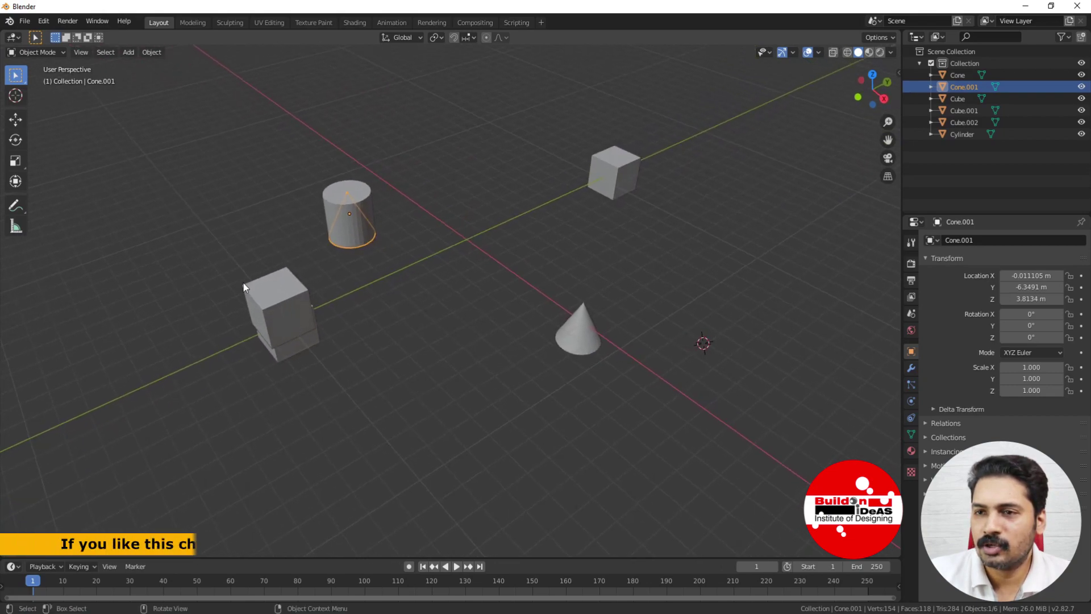
middle_click_drag(347, 319, 274, 346)
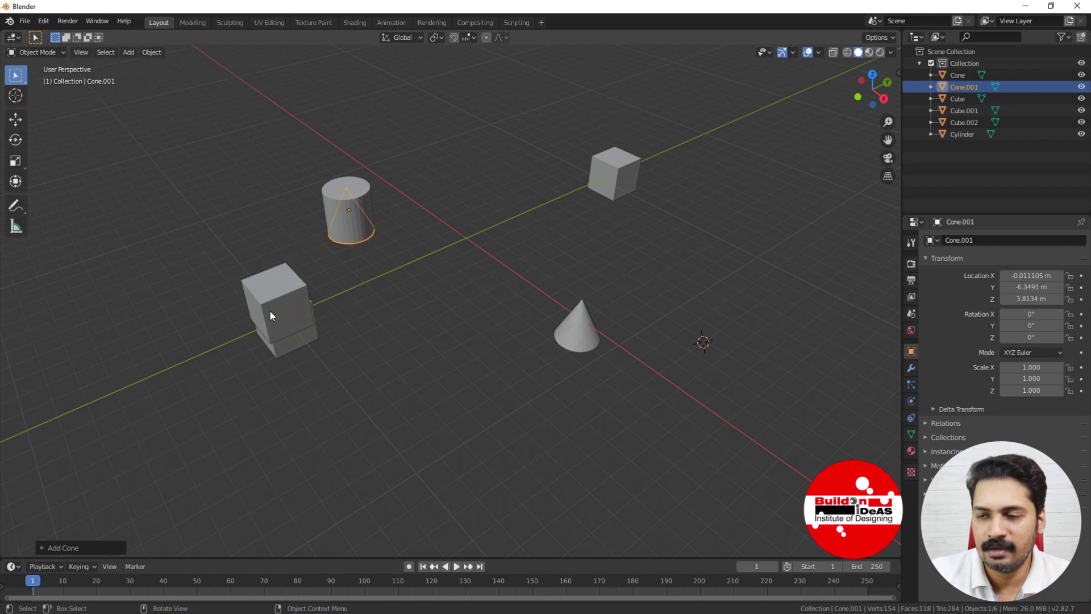
middle_click_drag(270, 309, 471, 357)
scroll(263, 285, "up", 3)
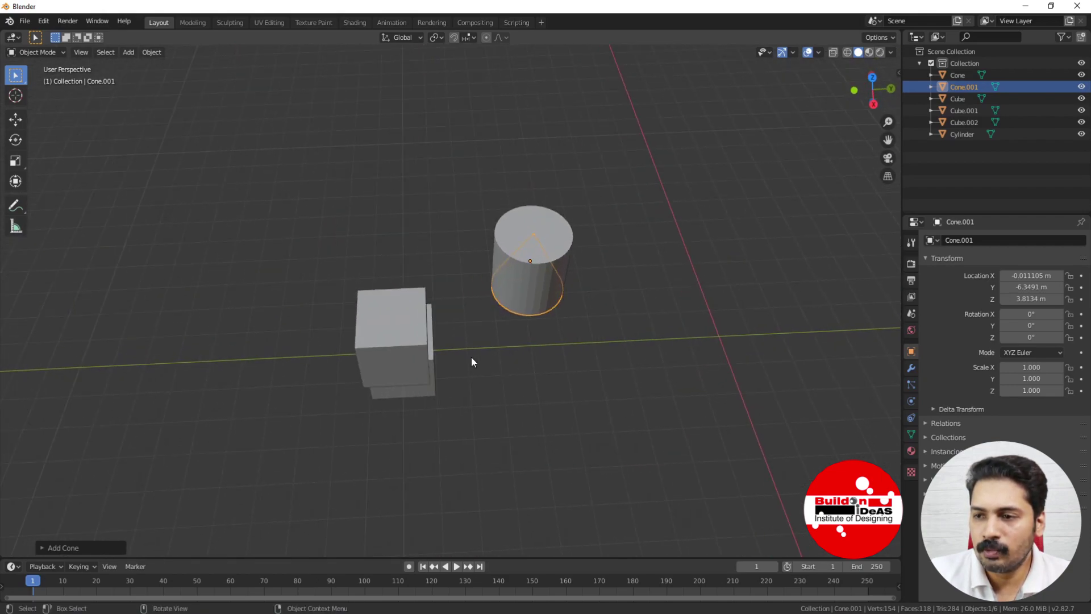
Select Cube.002 and raise it along the Z axis
left_click(374, 368)
key("g")
key("z")
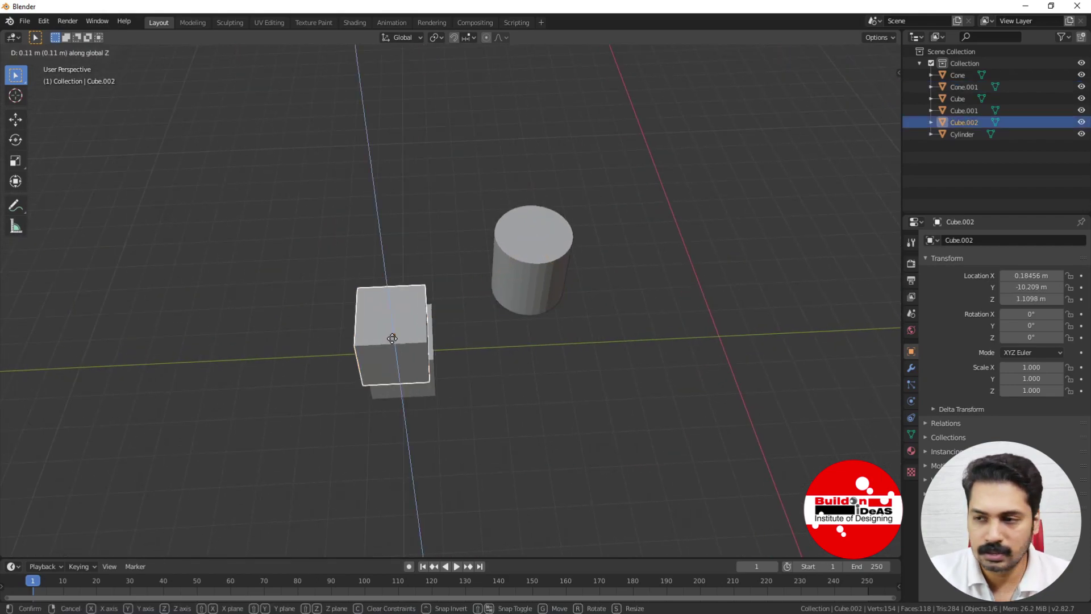
left_click(391, 314)
middle_click_drag(390, 313, 353, 275)
scroll(310, 236, "up", 4)
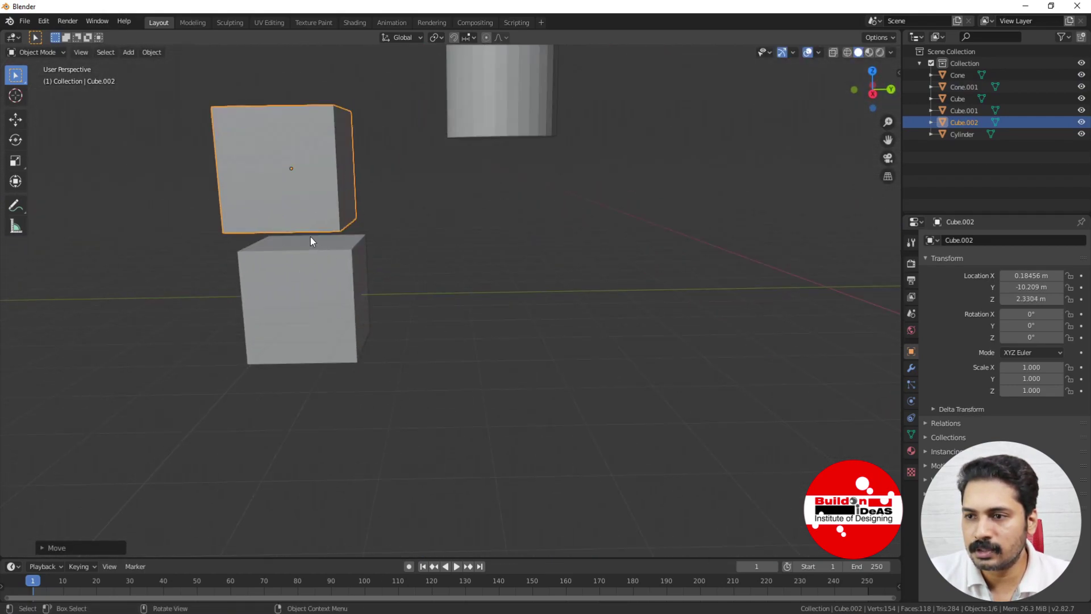
Lower Cube.002 along Z to 1.9599 m onto the cube below
key("g")
key("z")
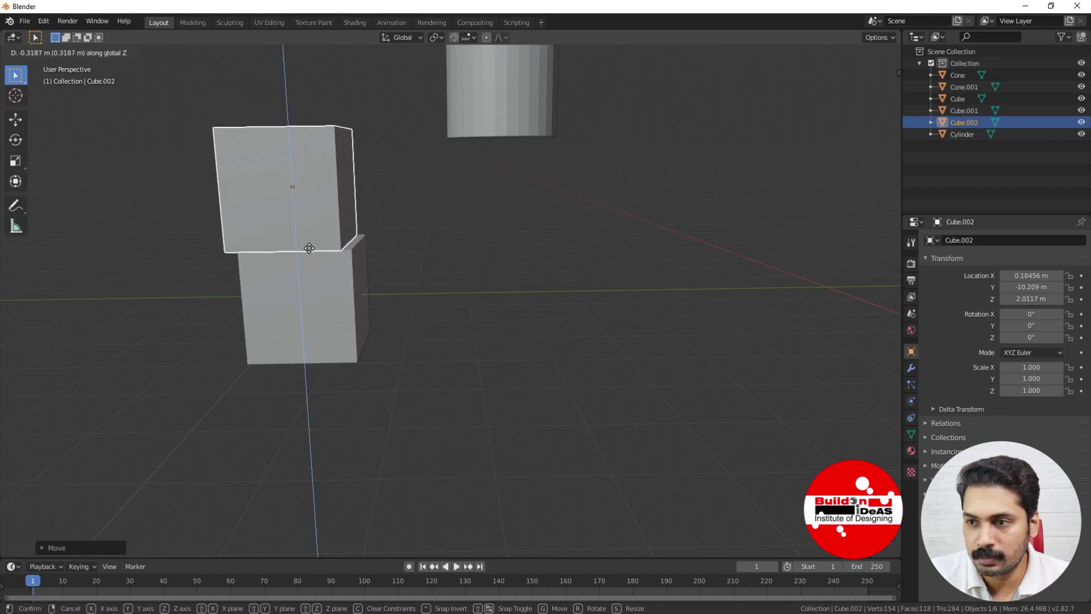
left_click(309, 249)
middle_click_drag(345, 277, 279, 284)
middle_click_drag(430, 348, 477, 353)
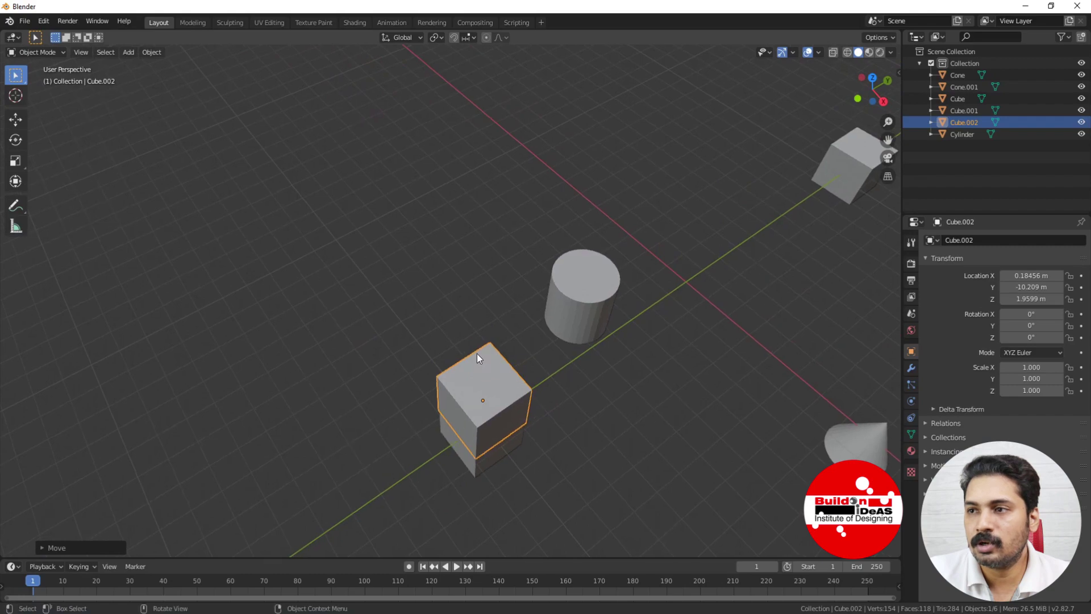
Move the lone Cube with increment snapping to X -1 m, Y 6.1553 m, Z -1 m
left_click(473, 38)
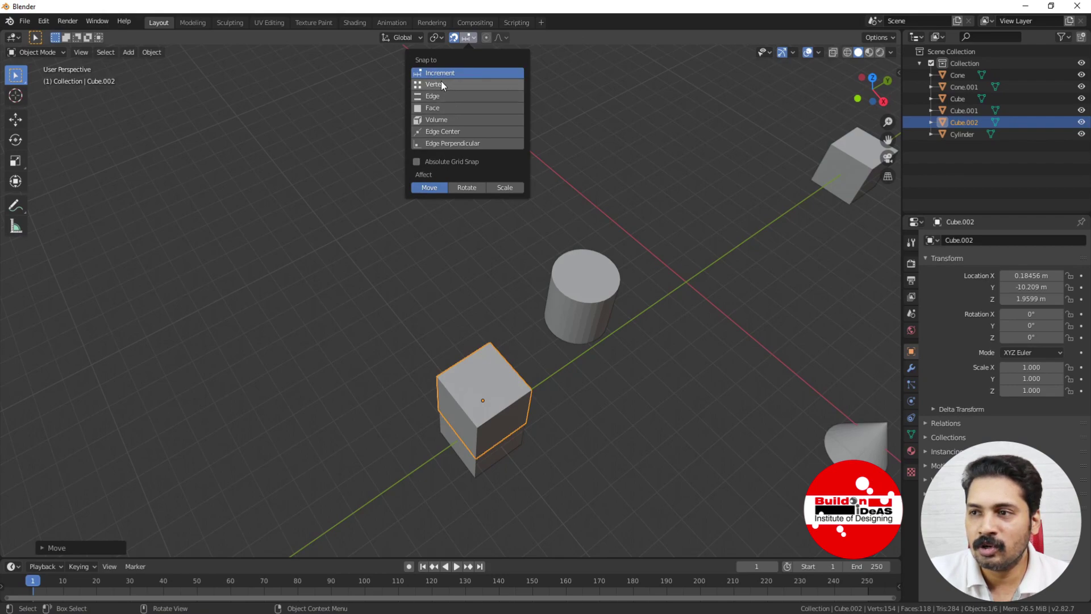
middle_click_drag(443, 220, 188, 239)
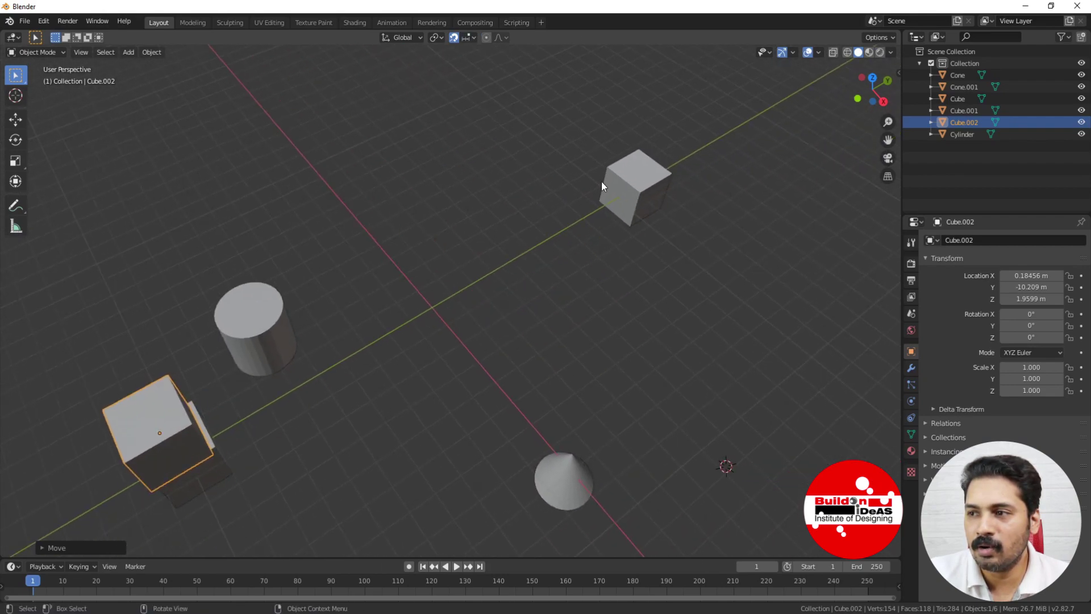
left_click(603, 186)
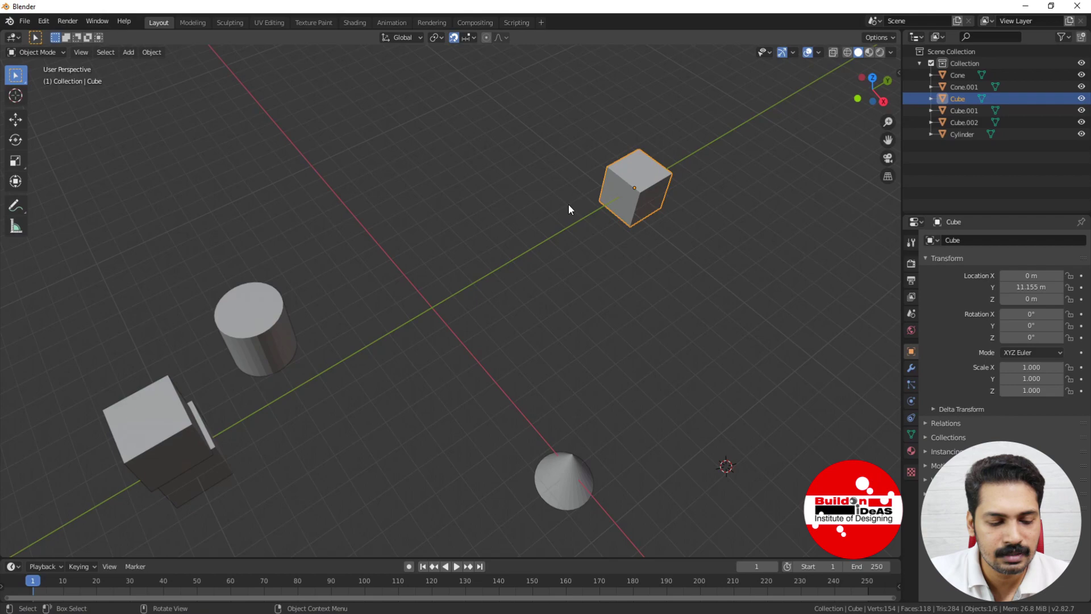
key("g")
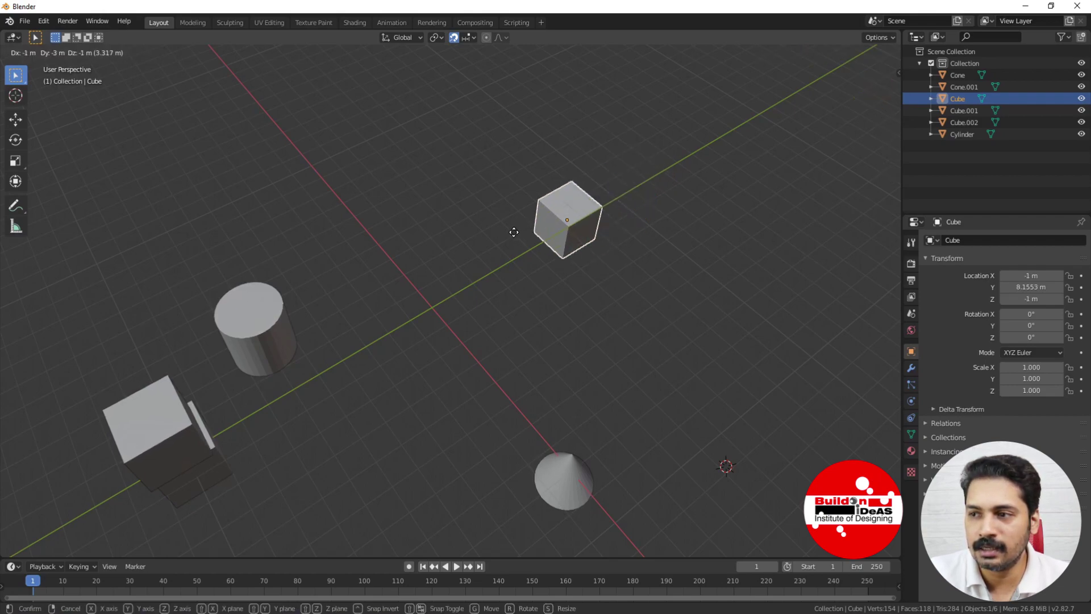
left_click(468, 257)
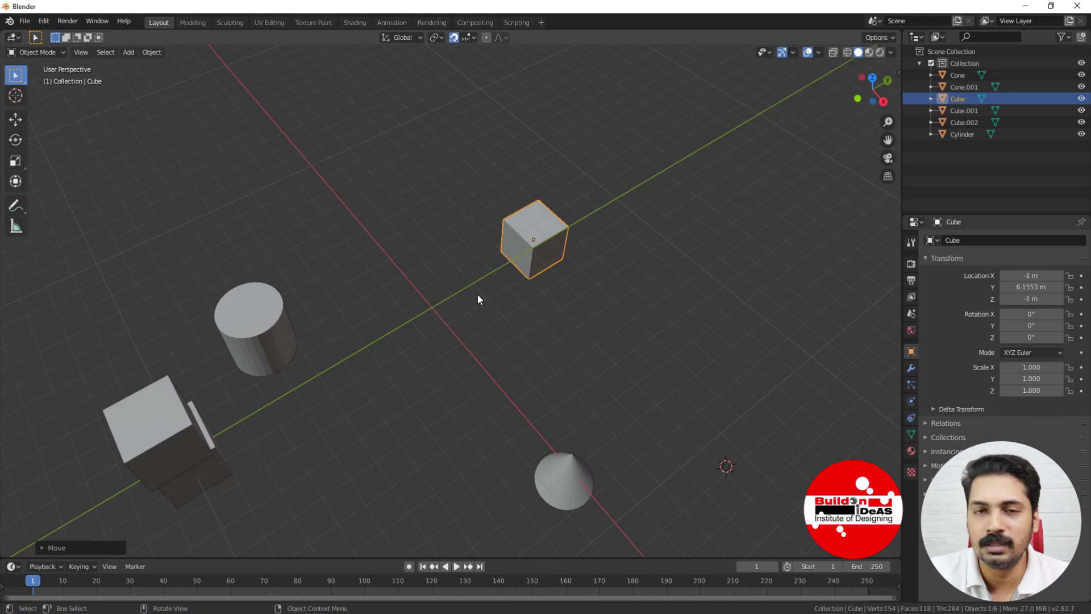
middle_click_drag(493, 256, 458, 301)
key("ctrl+z")
key("ctrl+shift+z")
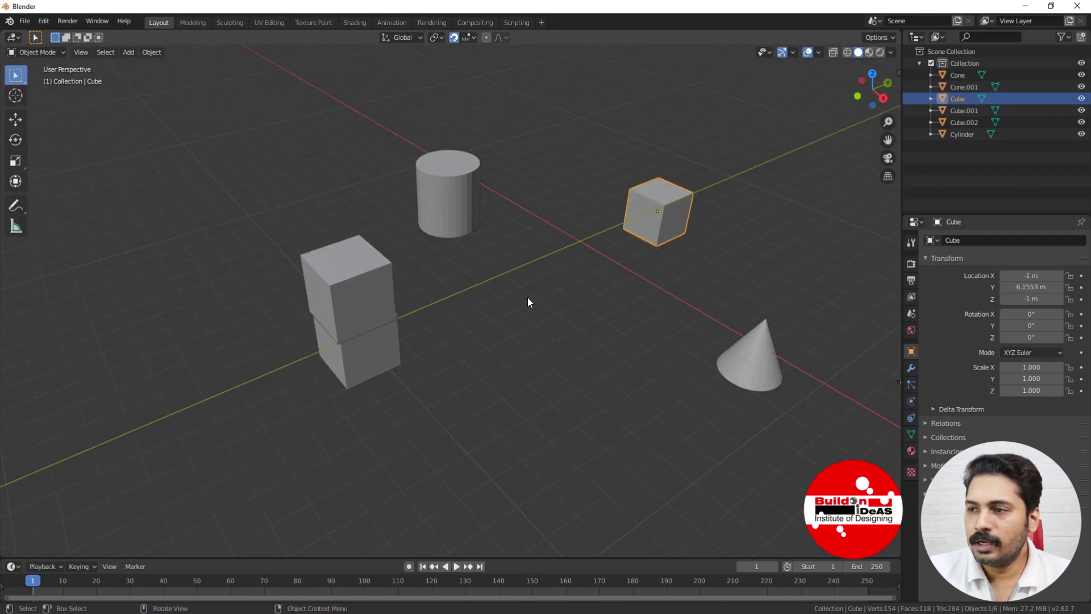
Set the snapping target to Vertex
scroll(527, 302, "down", 1)
left_click(477, 37)
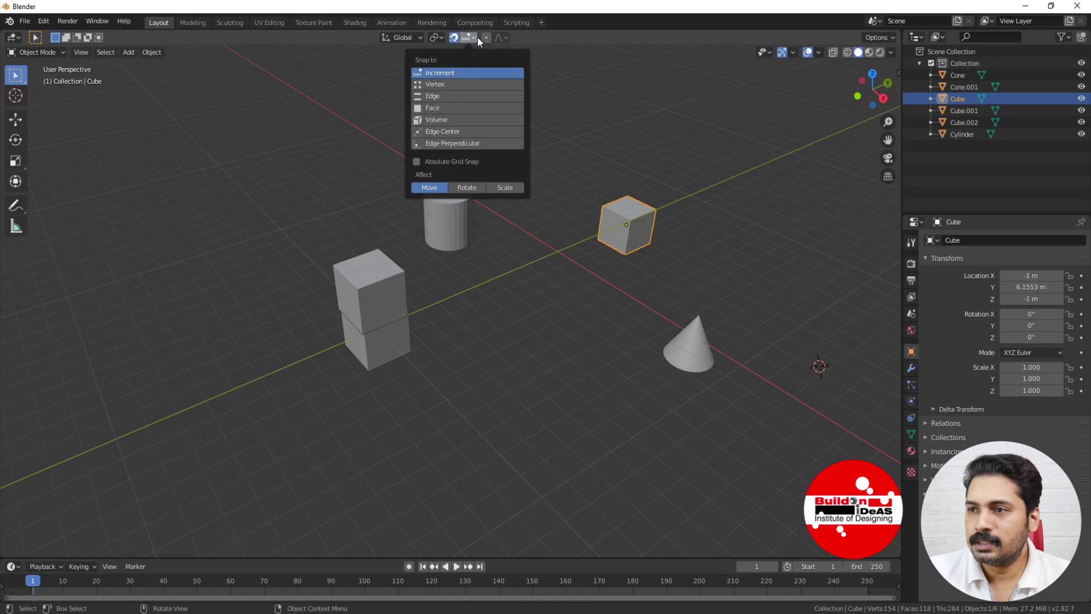
left_click(442, 84)
Move the lone cube beside the stack's top, adjusting height to X -1.8154, Y -8.209, Z 3.9599
middle_click_drag(482, 167, 609, 244)
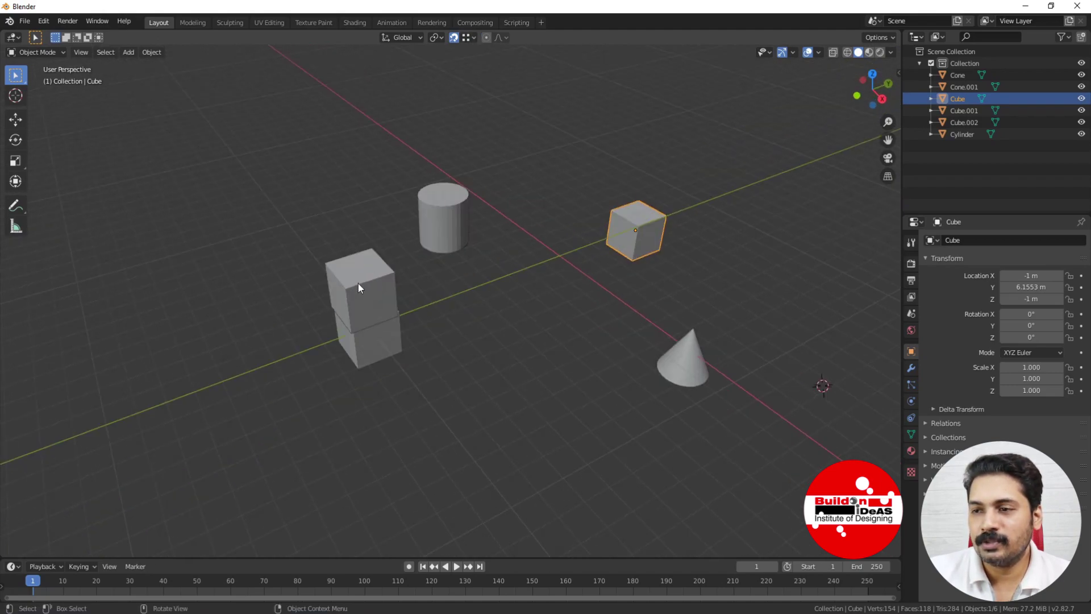
key("g")
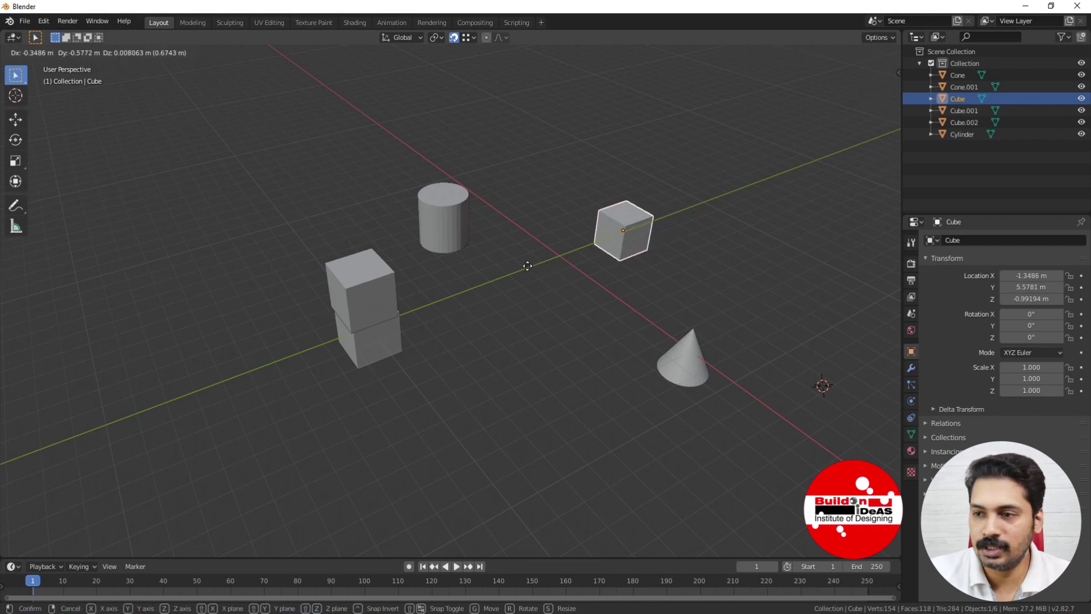
left_click(366, 257)
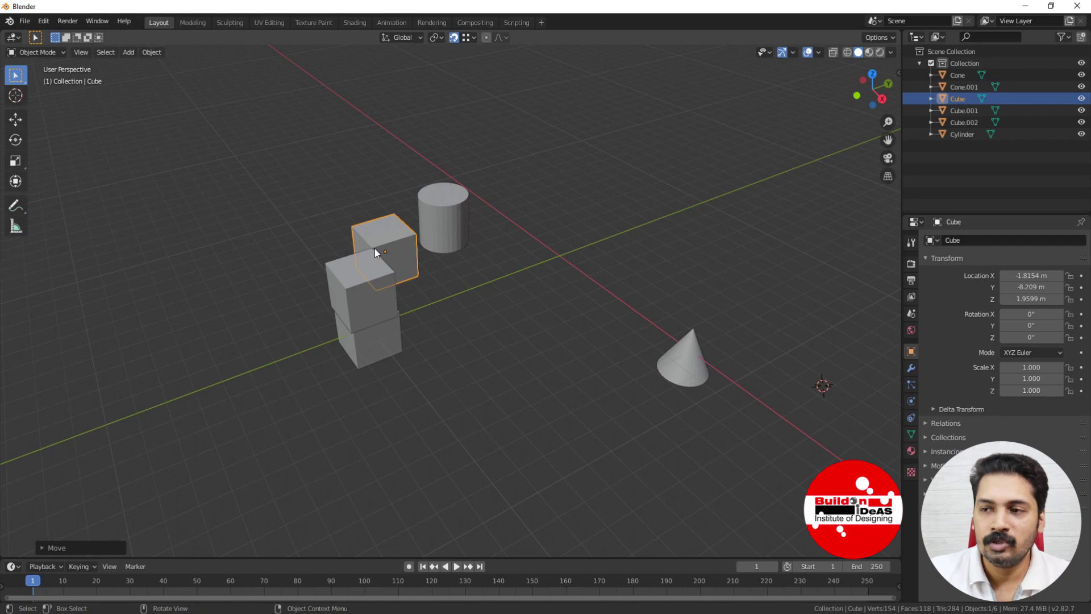
mouse_move(389, 315)
middle_mouse_down()
mouse_move(433, 348)
mouse_move(381, 301)
middle_mouse_up()
key("g")
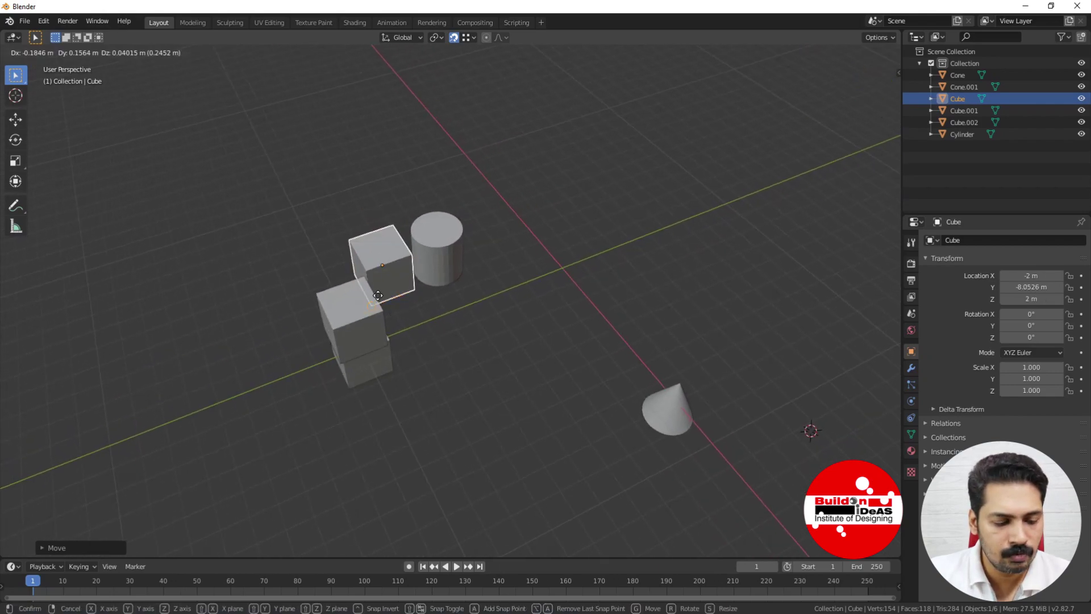
key("z")
left_click(353, 202)
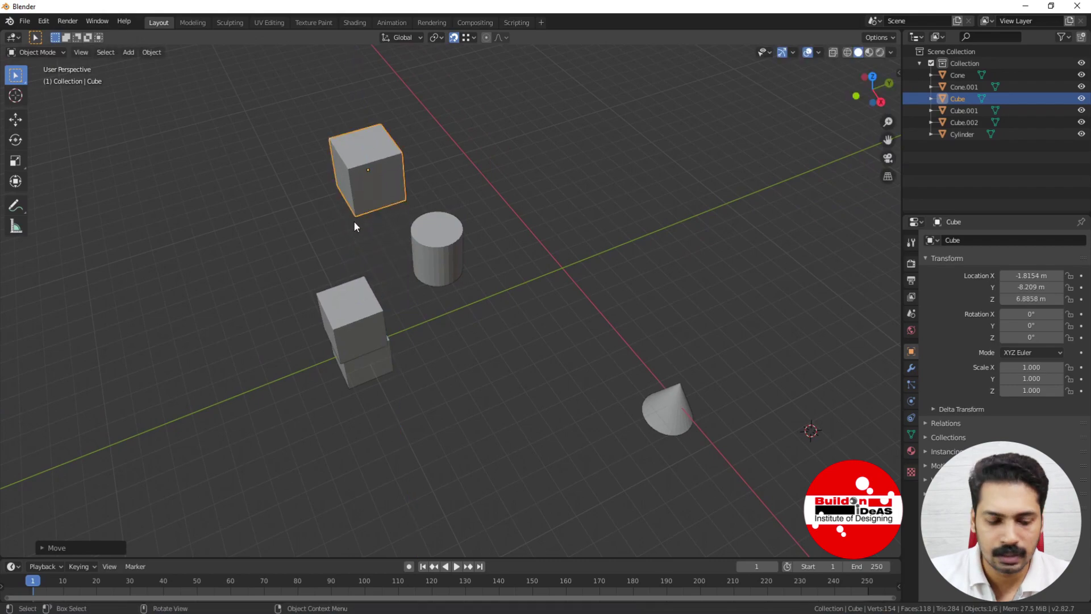
key("g")
key("z")
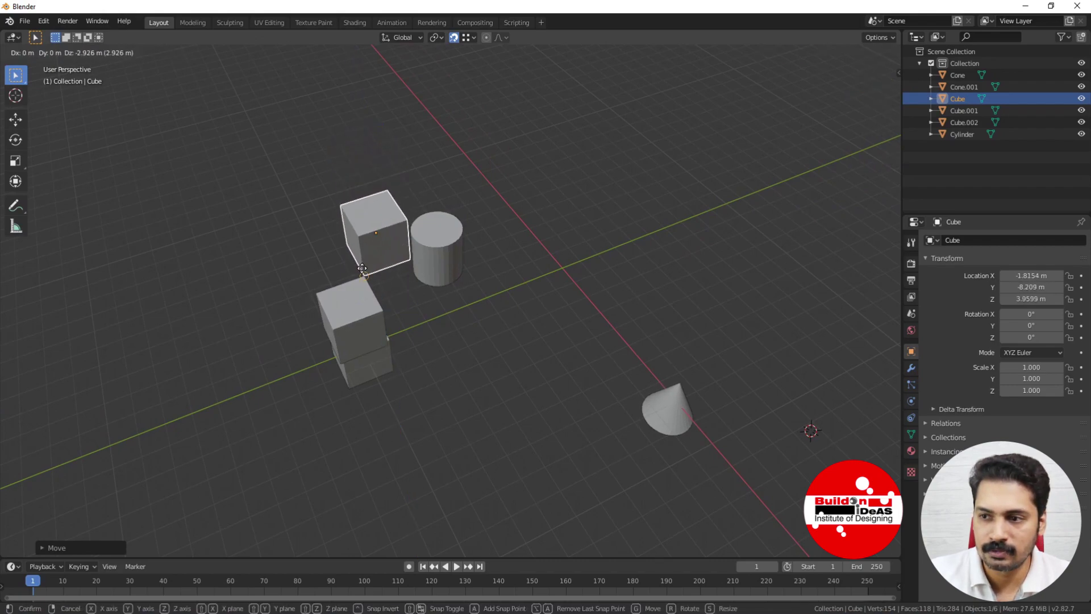
left_click(362, 269)
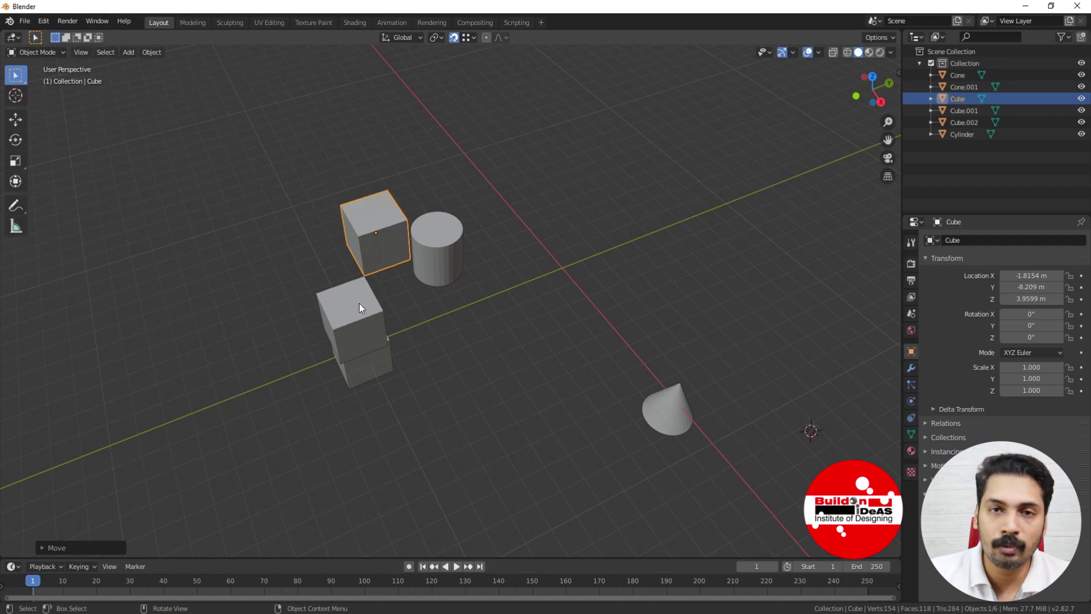
Roughly reposition the cube toward the stack, first to Y -10.209, then along X
key("g")
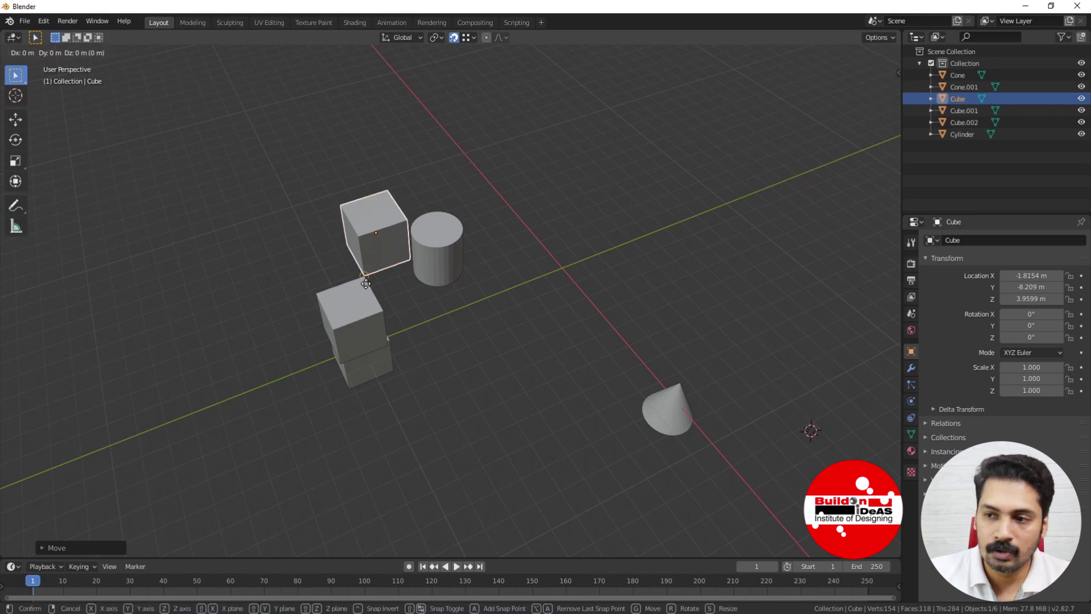
left_click(324, 294)
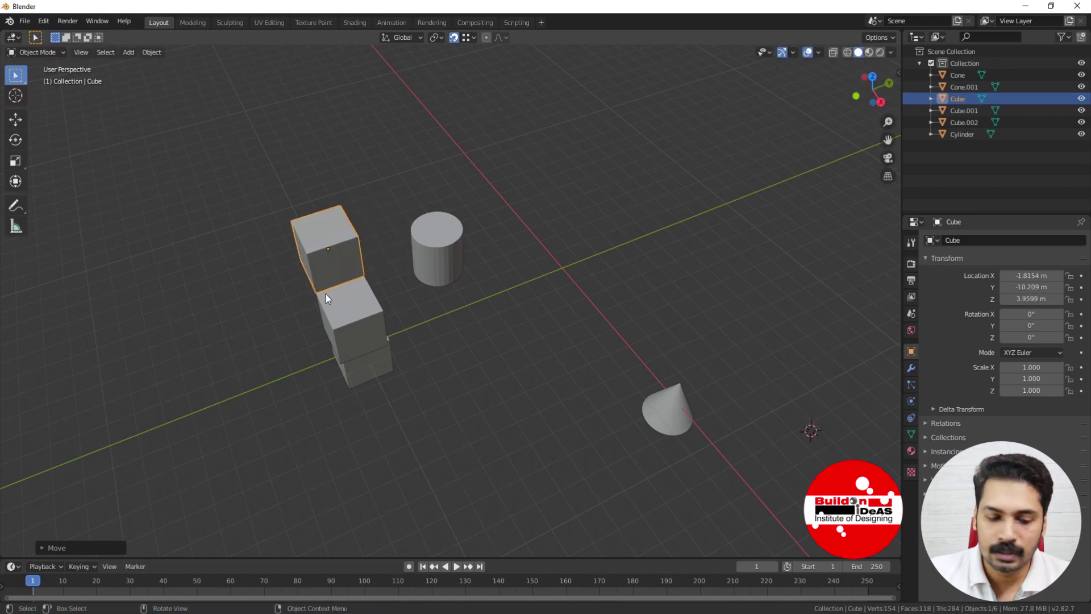
key("g")
left_click(337, 326)
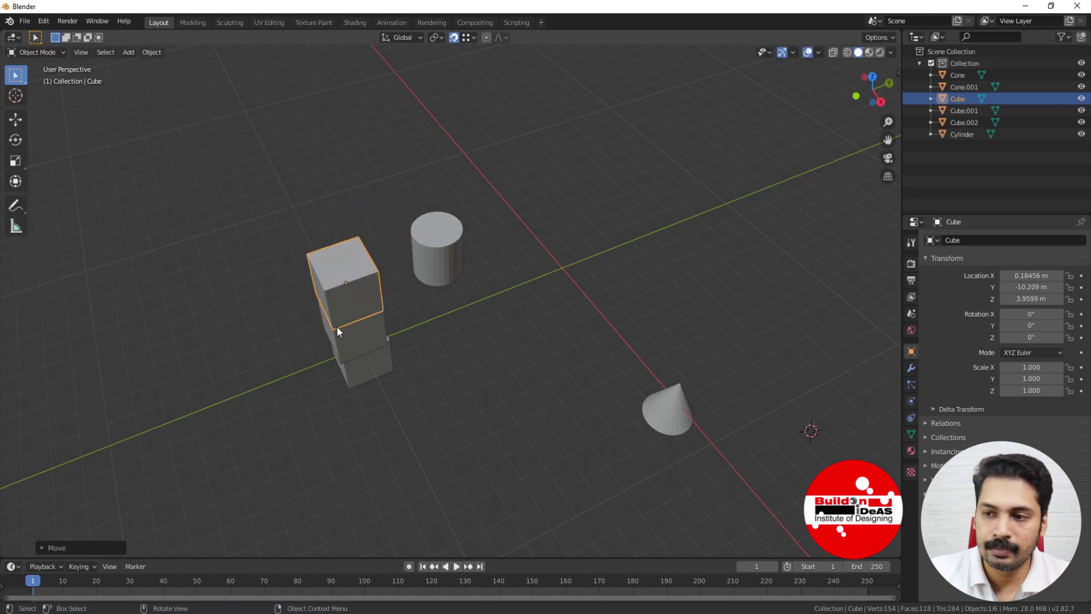
middle_click_drag(346, 327, 388, 315)
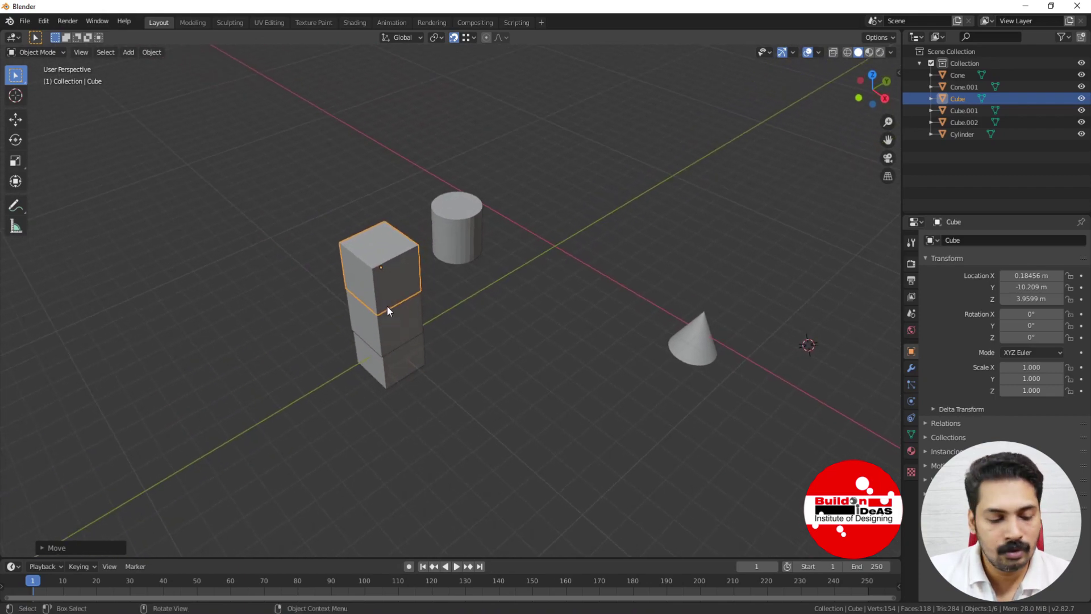
key("g")
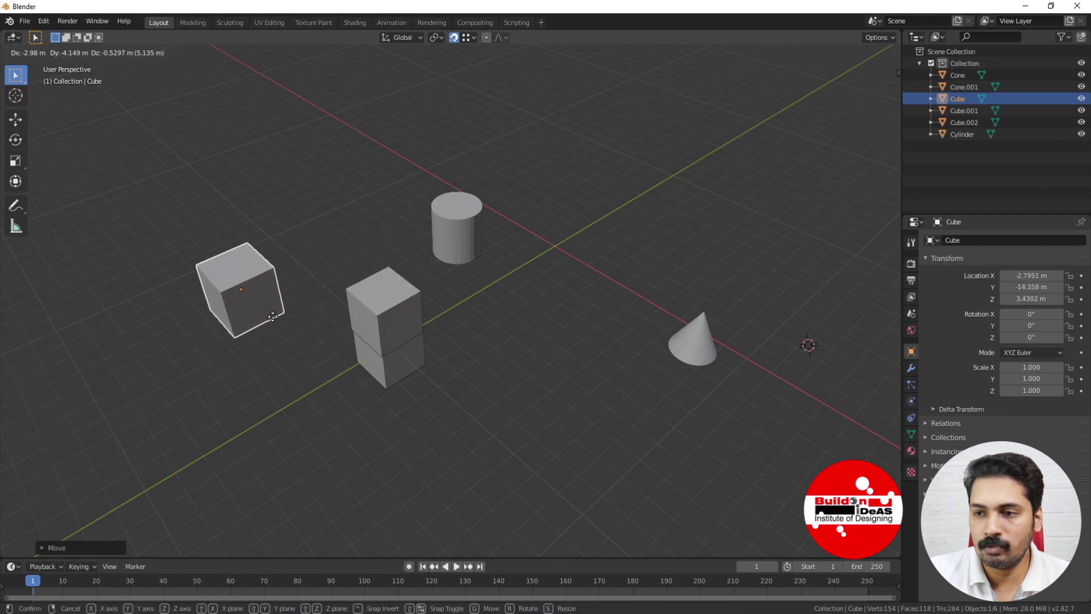
left_click(277, 318)
key("g")
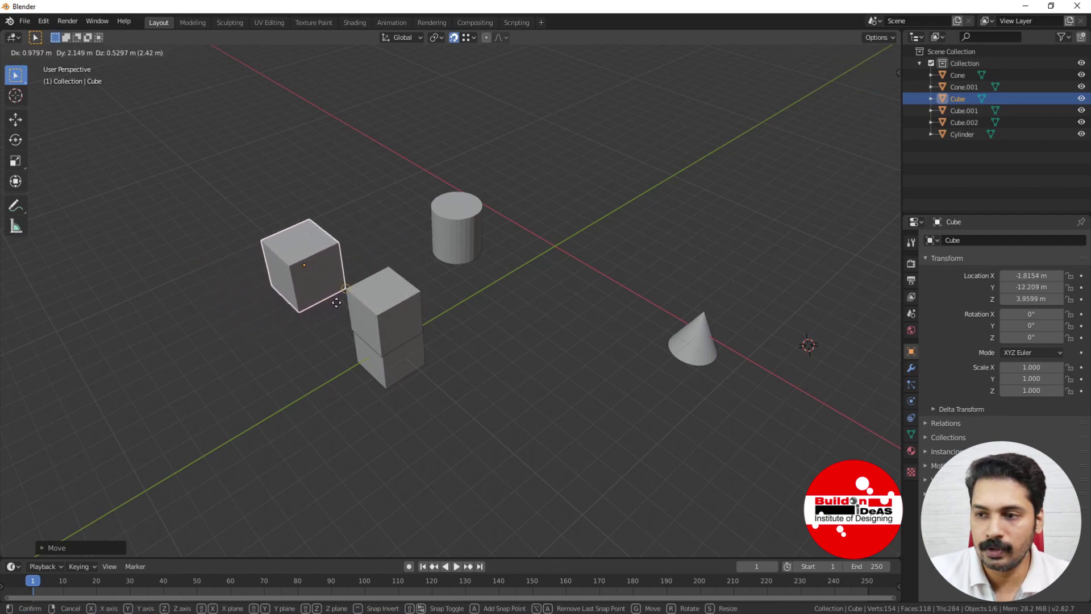
left_click(340, 299)
Move the cube 2 m along Y and 2 m along X onto the stack
key("g")
key("y")
key("2")
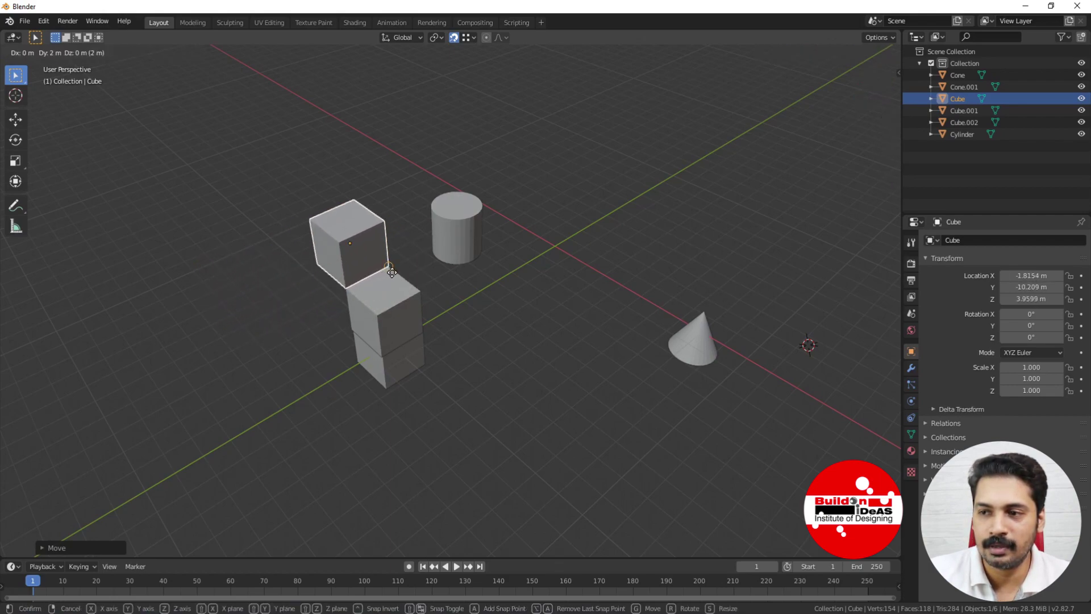
key("Return")
key("g")
key("x")
key("2")
key("Return")
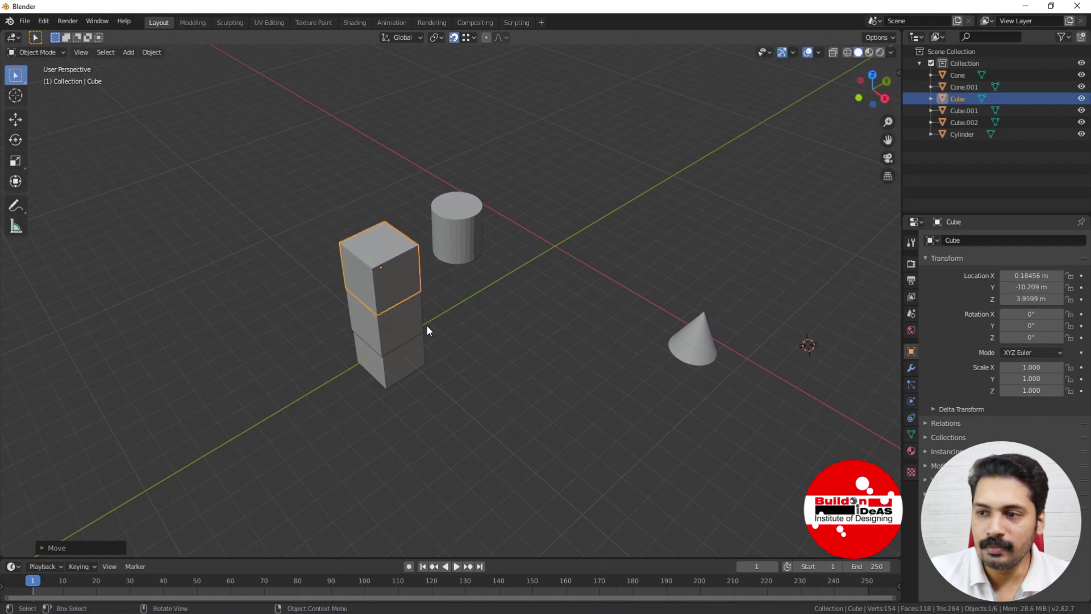
middle_click_drag(415, 346, 400, 313)
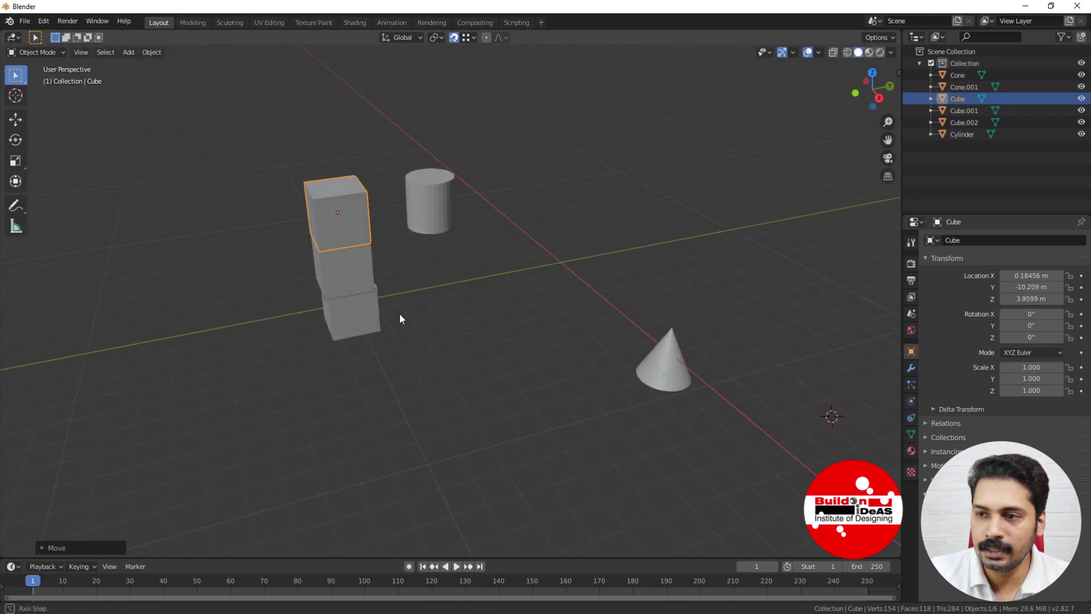
Adjust the middle cube, then snap the top cube onto the tower at X 0, Z 4
left_click(352, 292)
scroll(386, 305, "up", 3)
key("g")
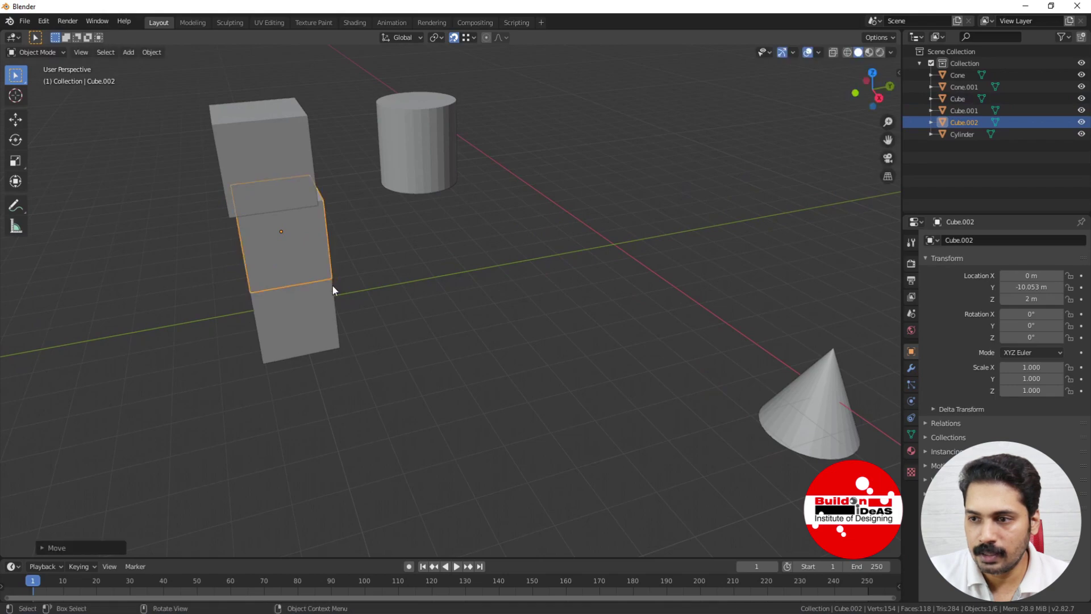
left_click(332, 285)
left_click(283, 214)
key("g")
left_click(311, 254)
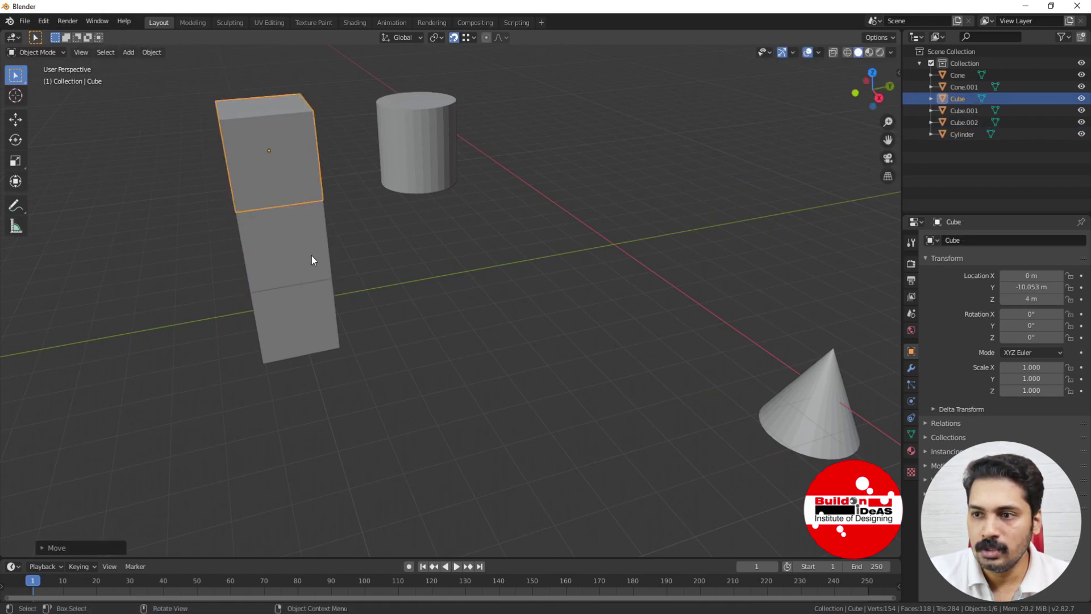
middle_click_drag(311, 254, 318, 177)
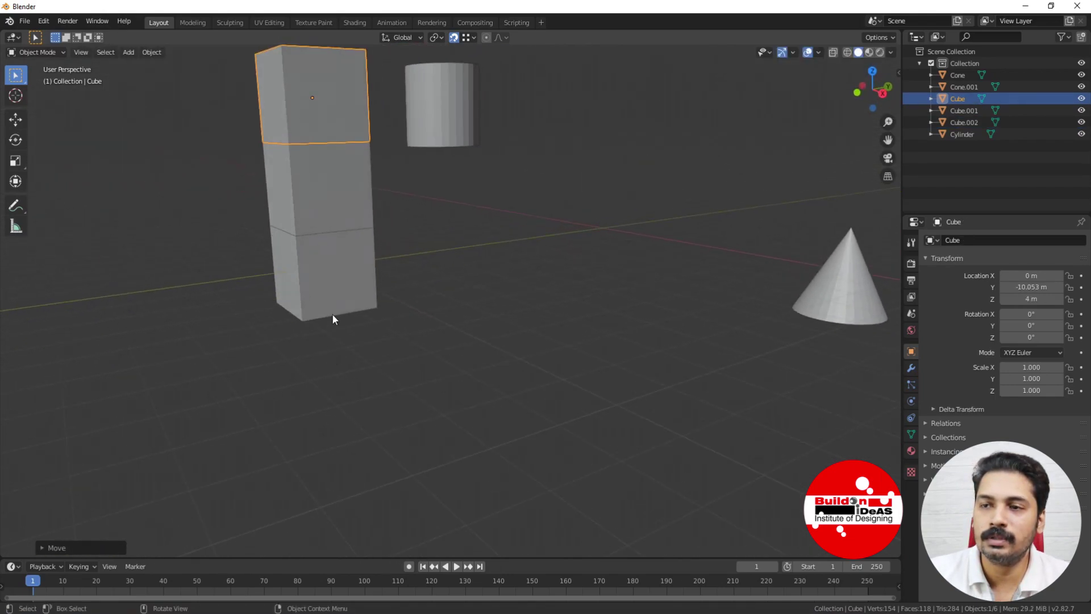
middle_click_drag(300, 273, 273, 315)
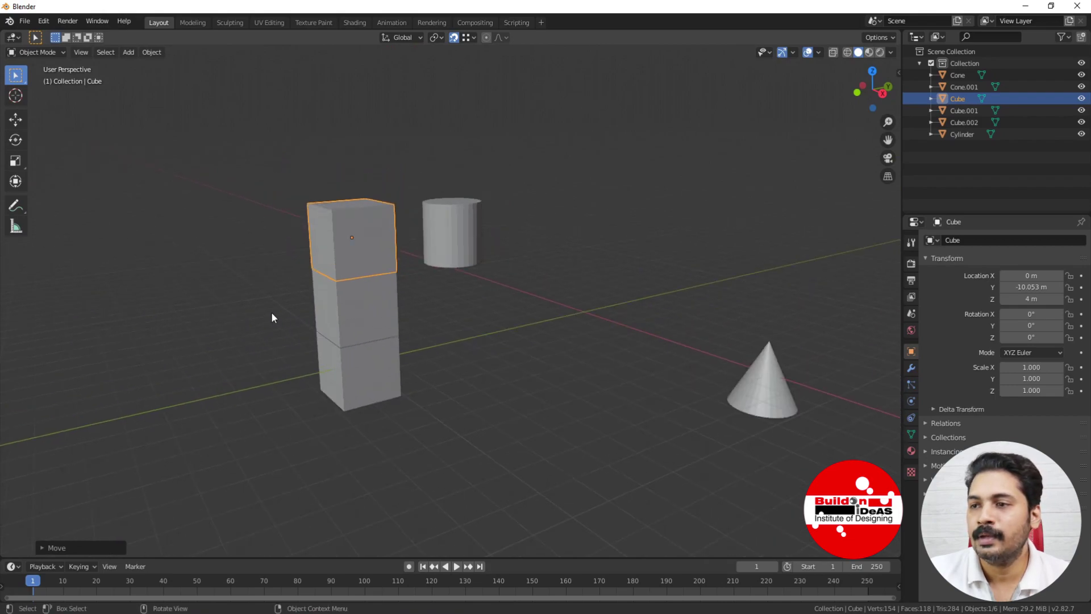